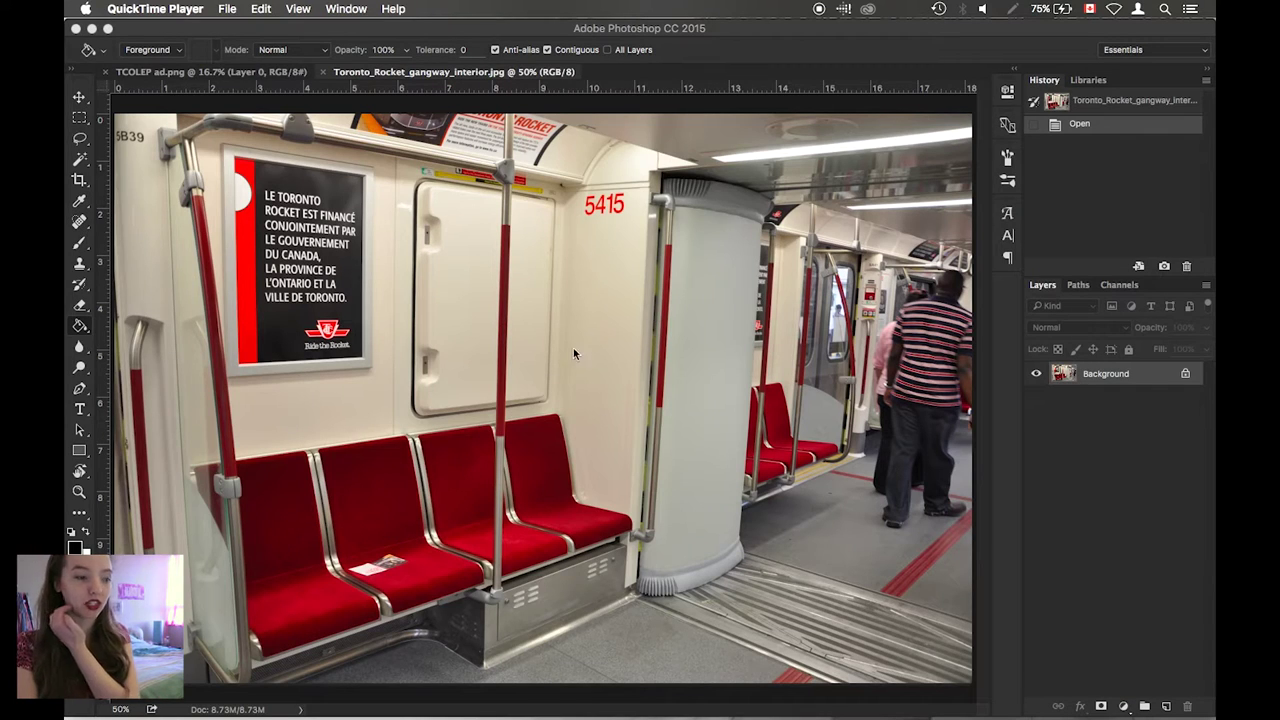
- Set the foreground colour to a bright blue in the Color Picker
click(76, 548)
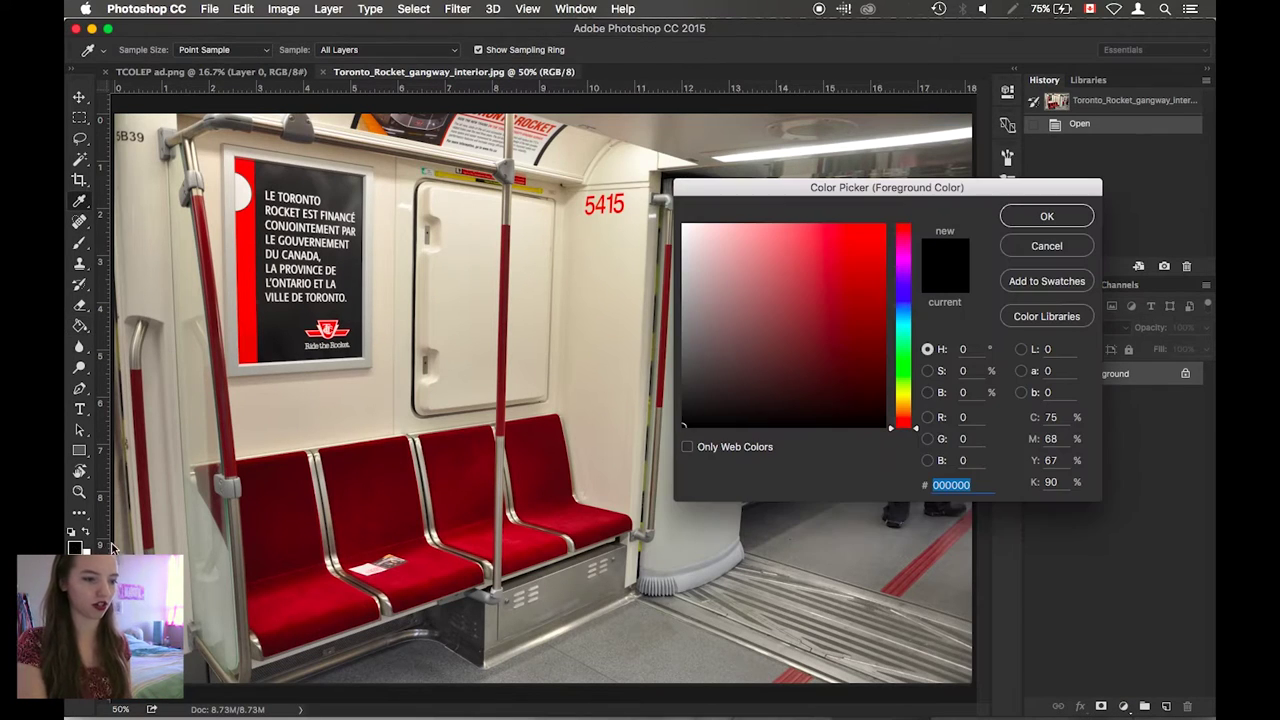
click(904, 301)
drag(904, 301, 922, 300)
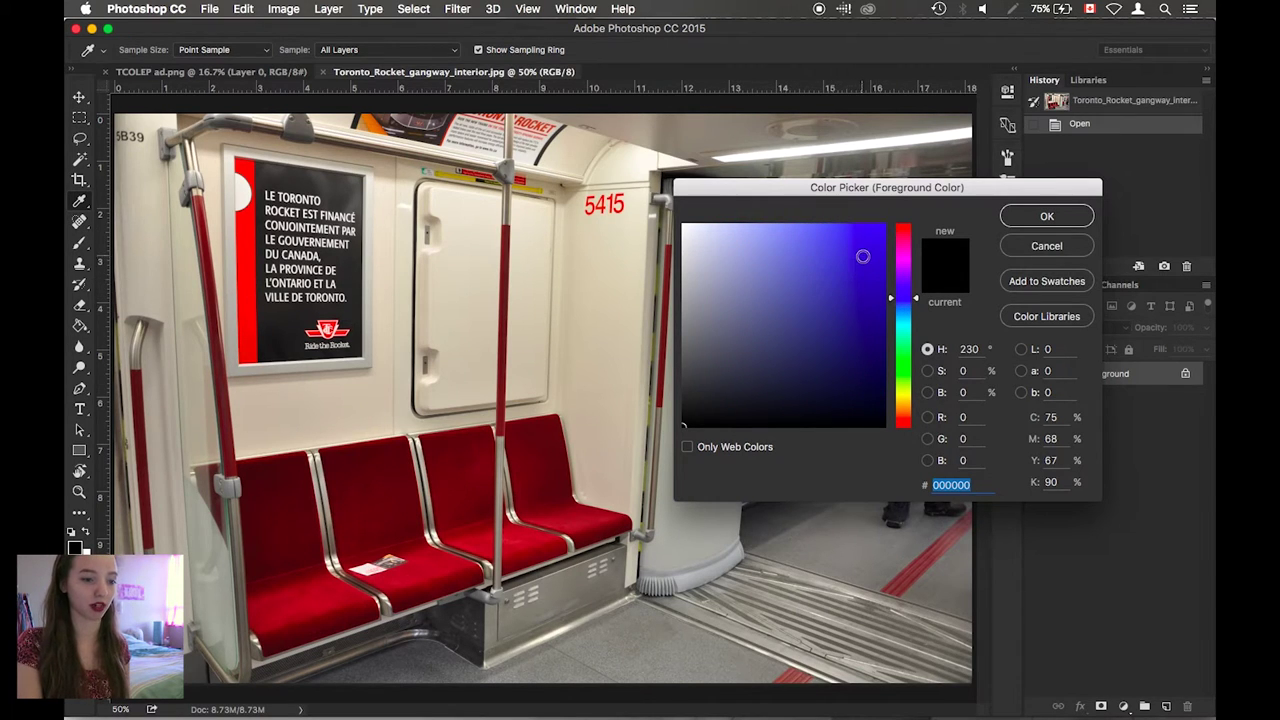
click(860, 258)
click(1045, 219)
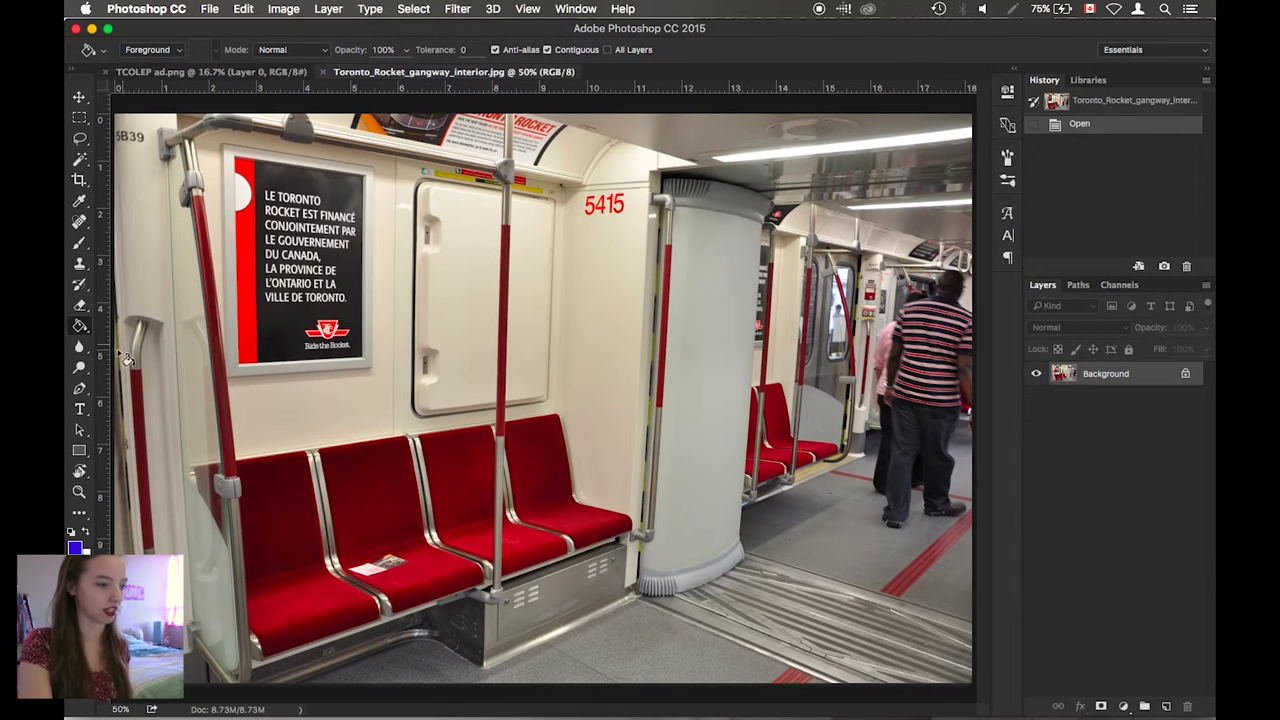
- Draw a blue rectangle over the black wall poster and close the Properties panel
click(81, 452)
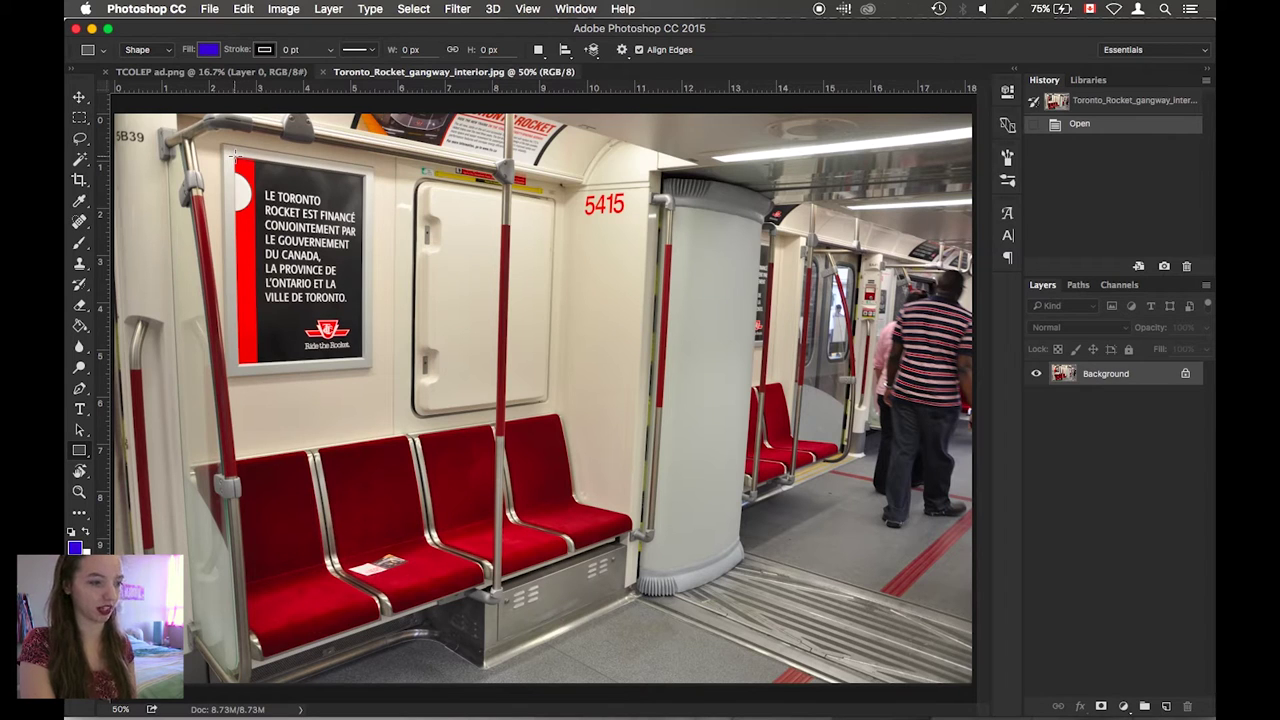
drag(234, 157, 364, 358)
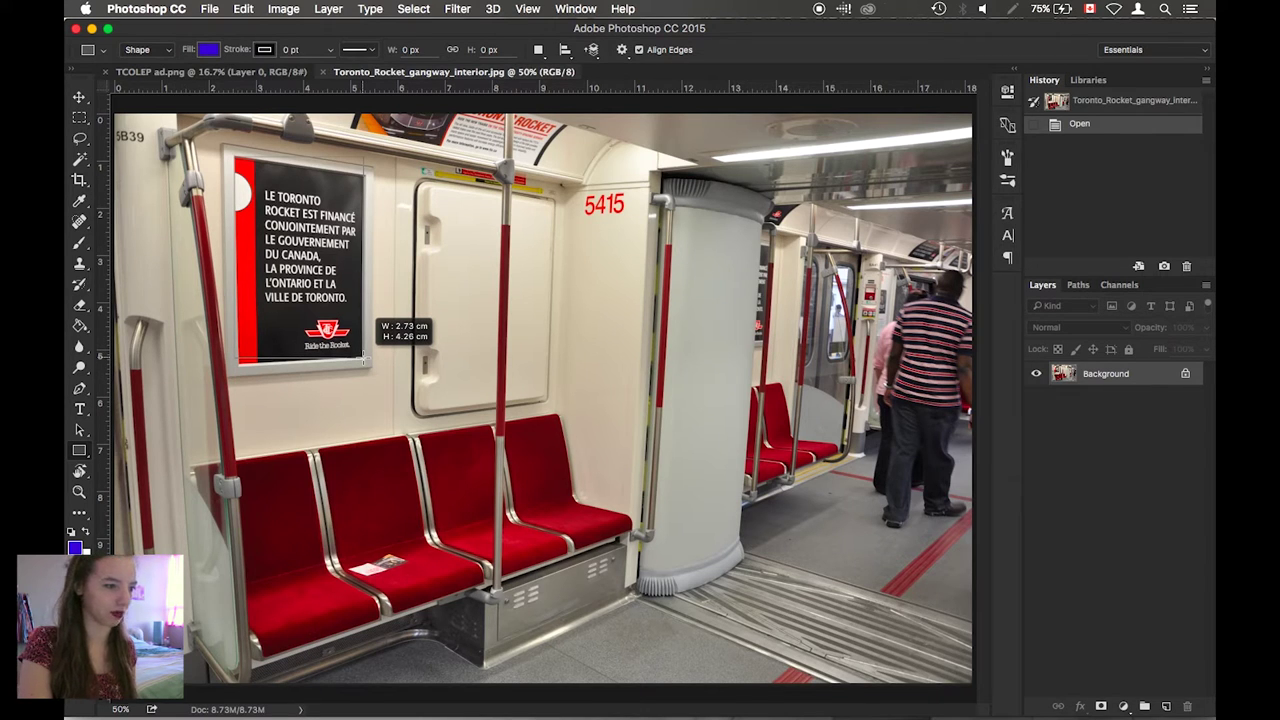
drag(364, 358, 364, 358)
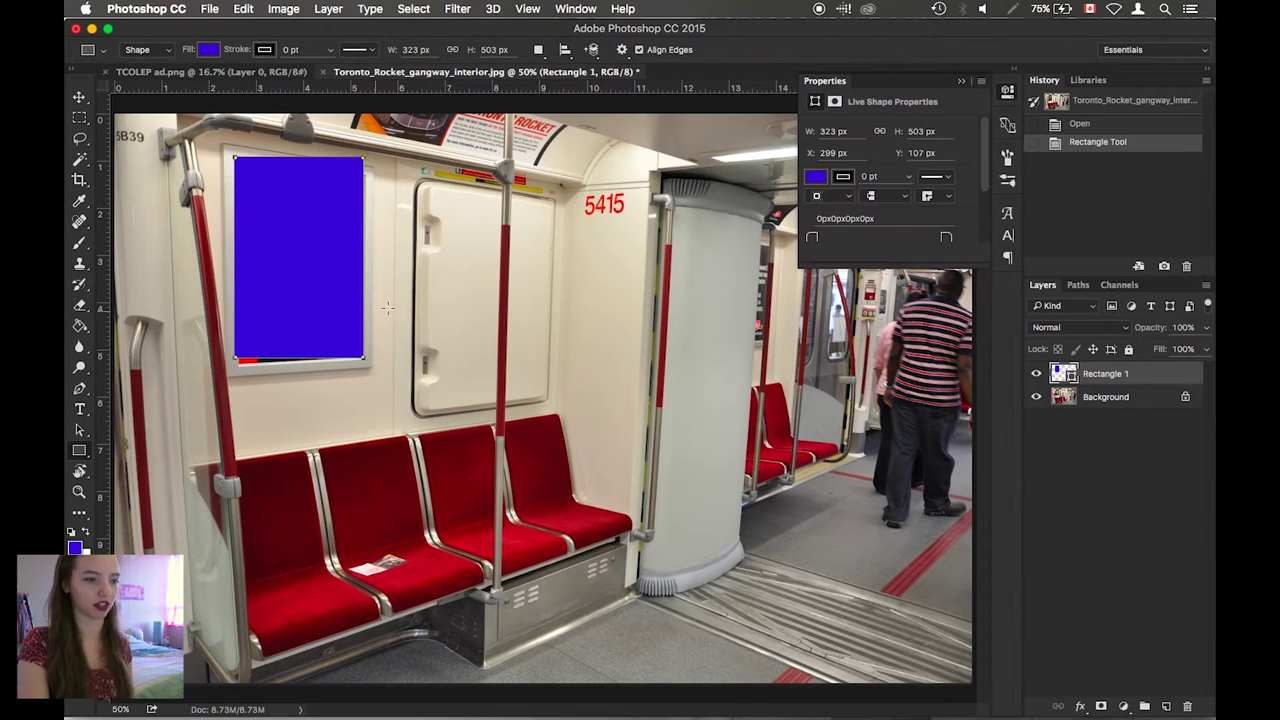
click(961, 81)
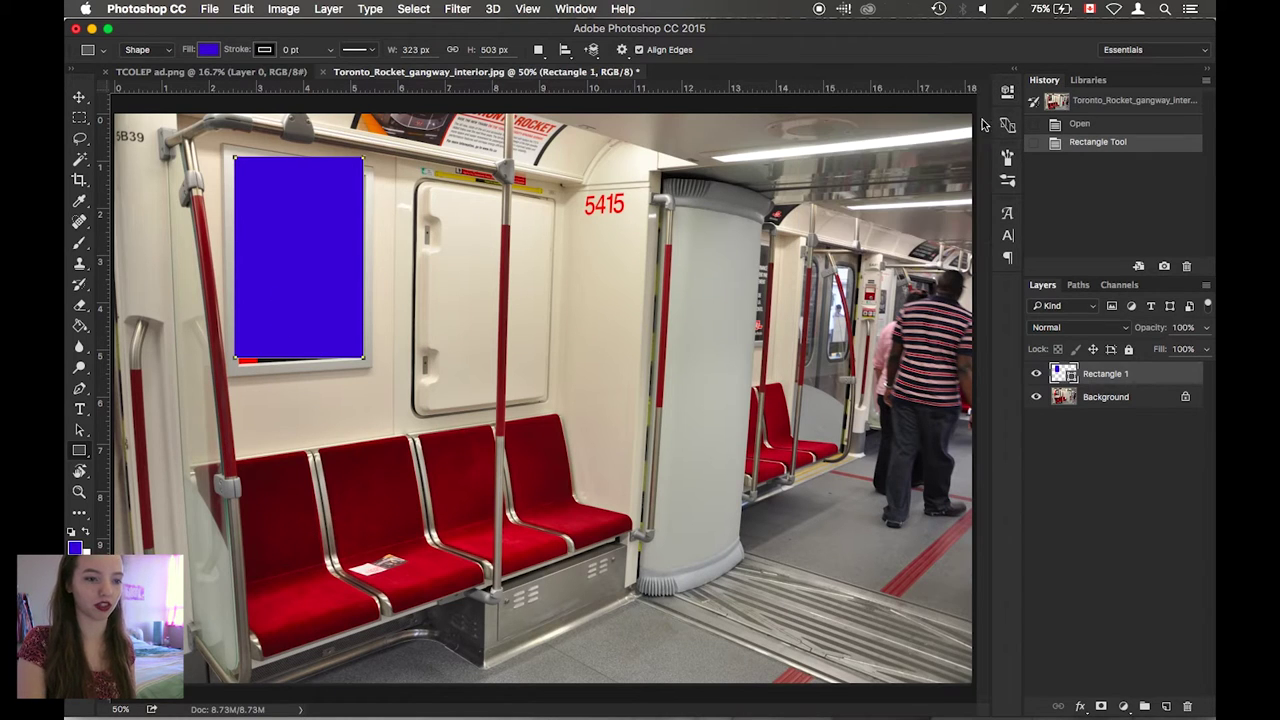
- Convert the Rectangle 1 layer to a Smart Object from its layer context menu
right_click(1073, 384)
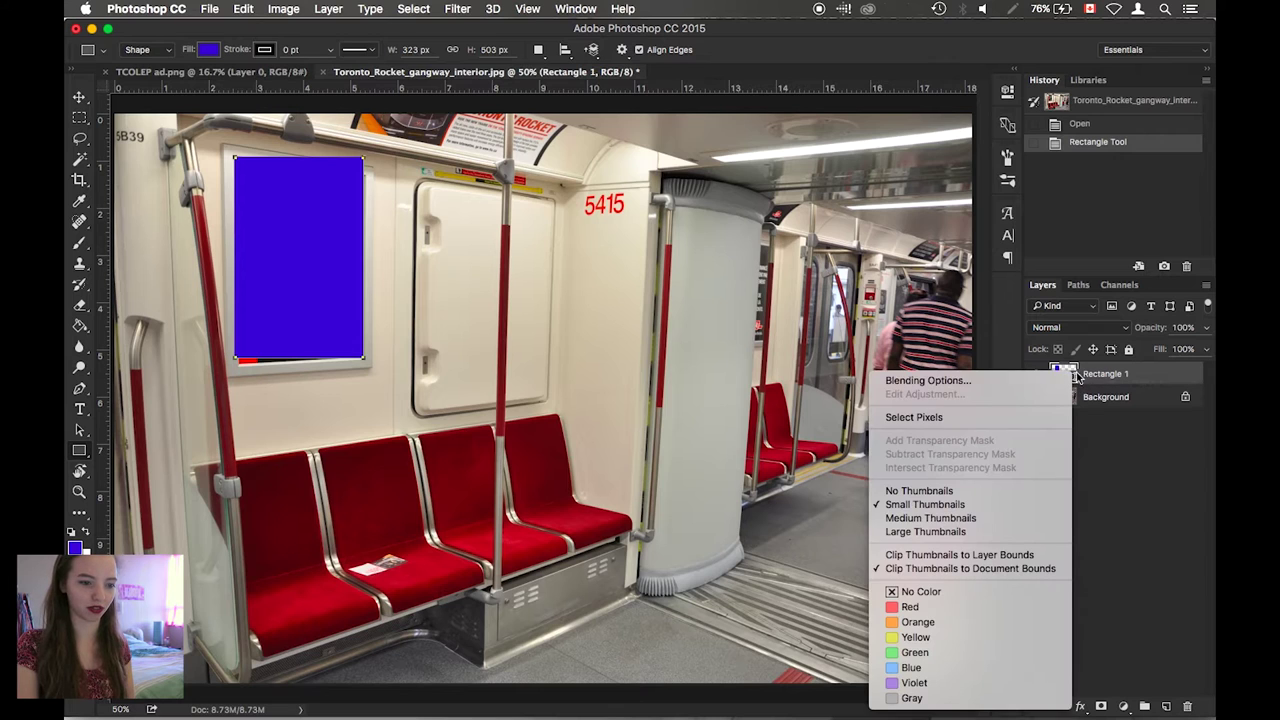
click(1096, 373)
right_click(1096, 374)
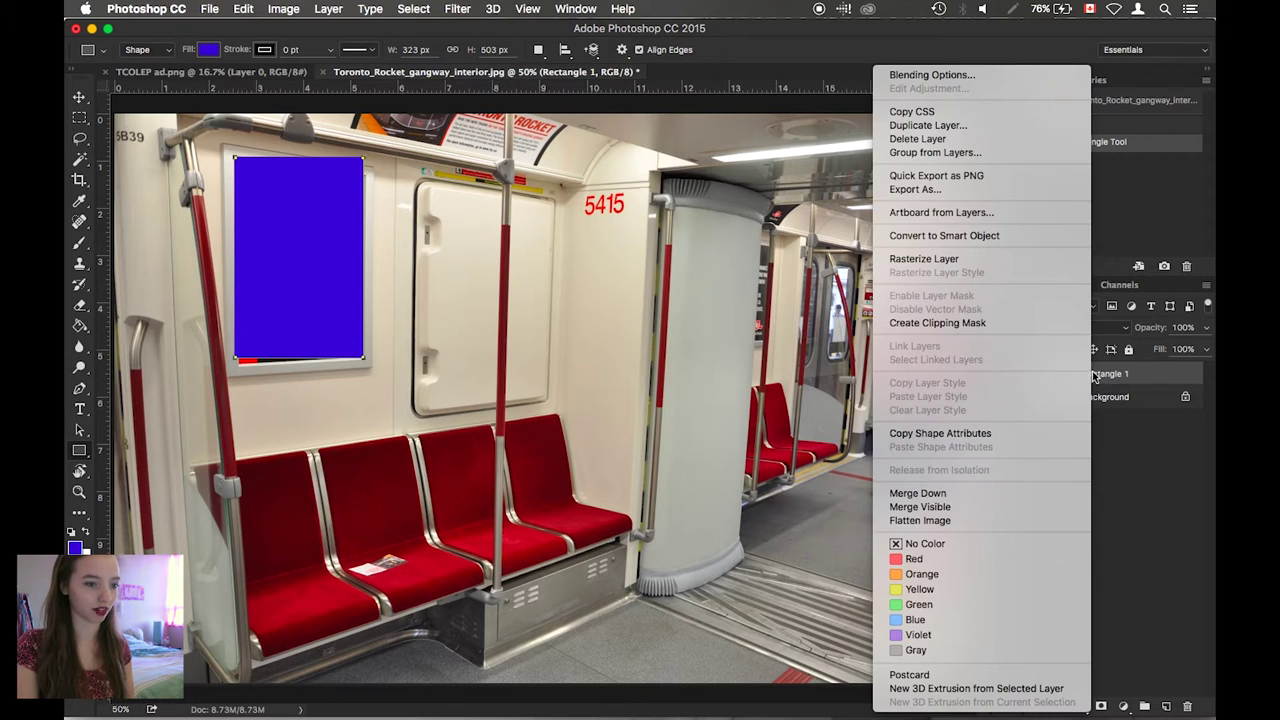
click(1029, 242)
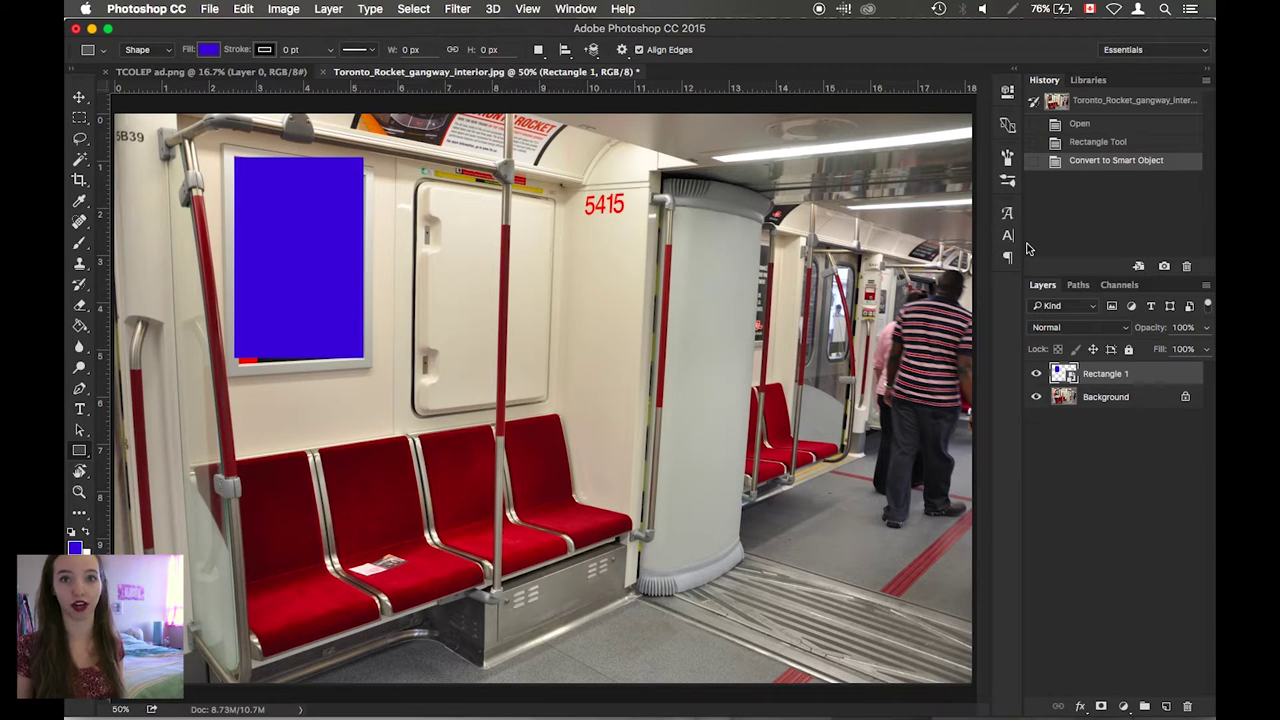
- Zoom the view to 100% and set Rectangle 1's opacity to 50%
key(super+plus)
key(super+plus)
key(super+plus)
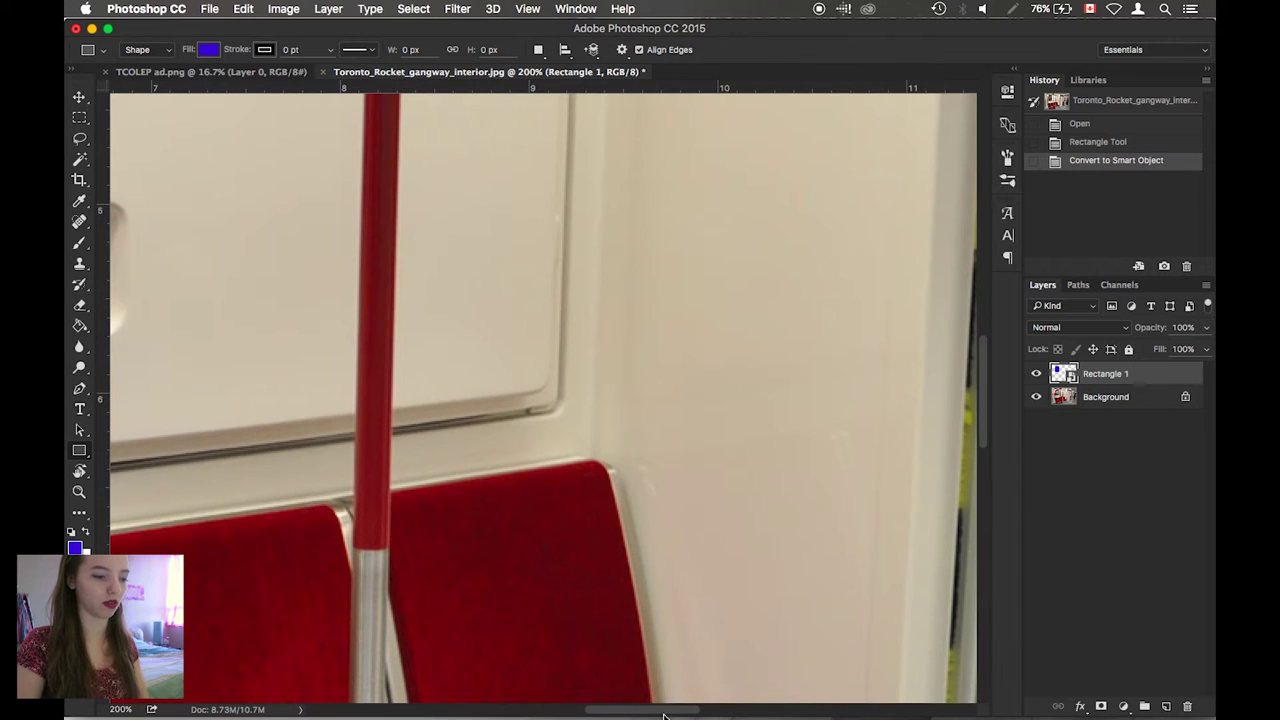
drag(663, 716, 542, 663)
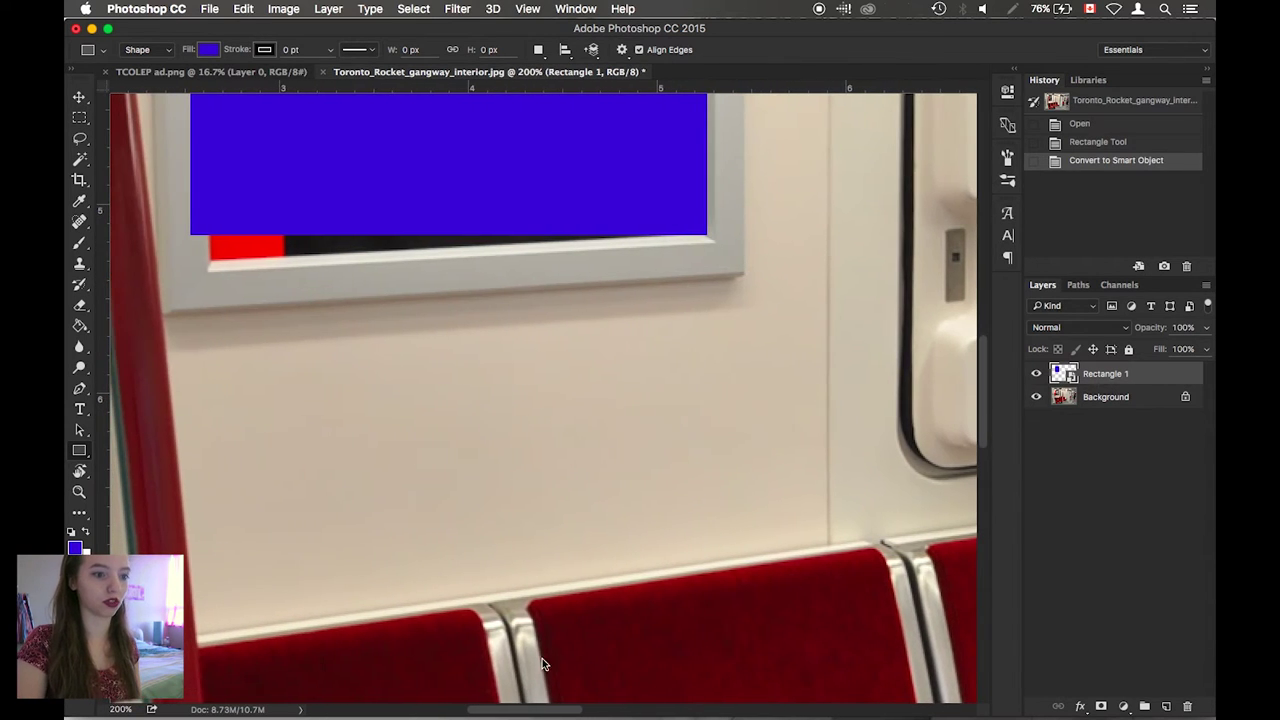
drag(985, 338, 986, 248)
key(super+0)
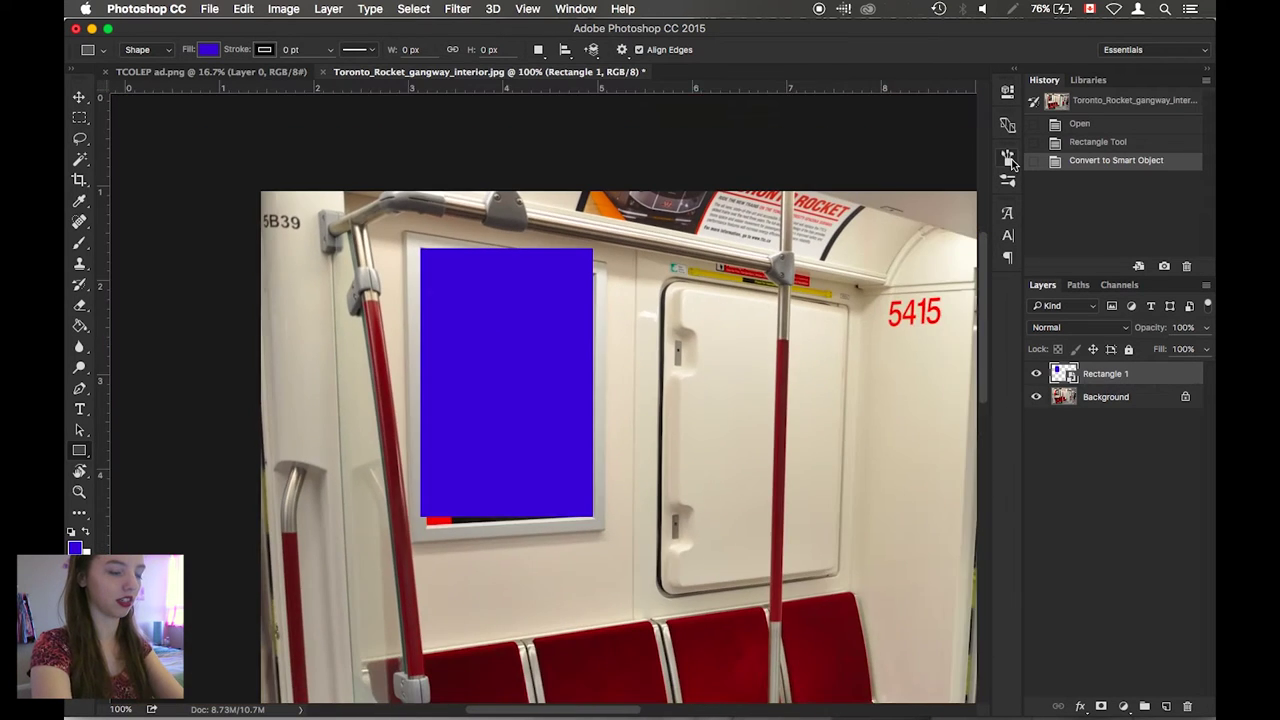
key(super+1)
click(1184, 327)
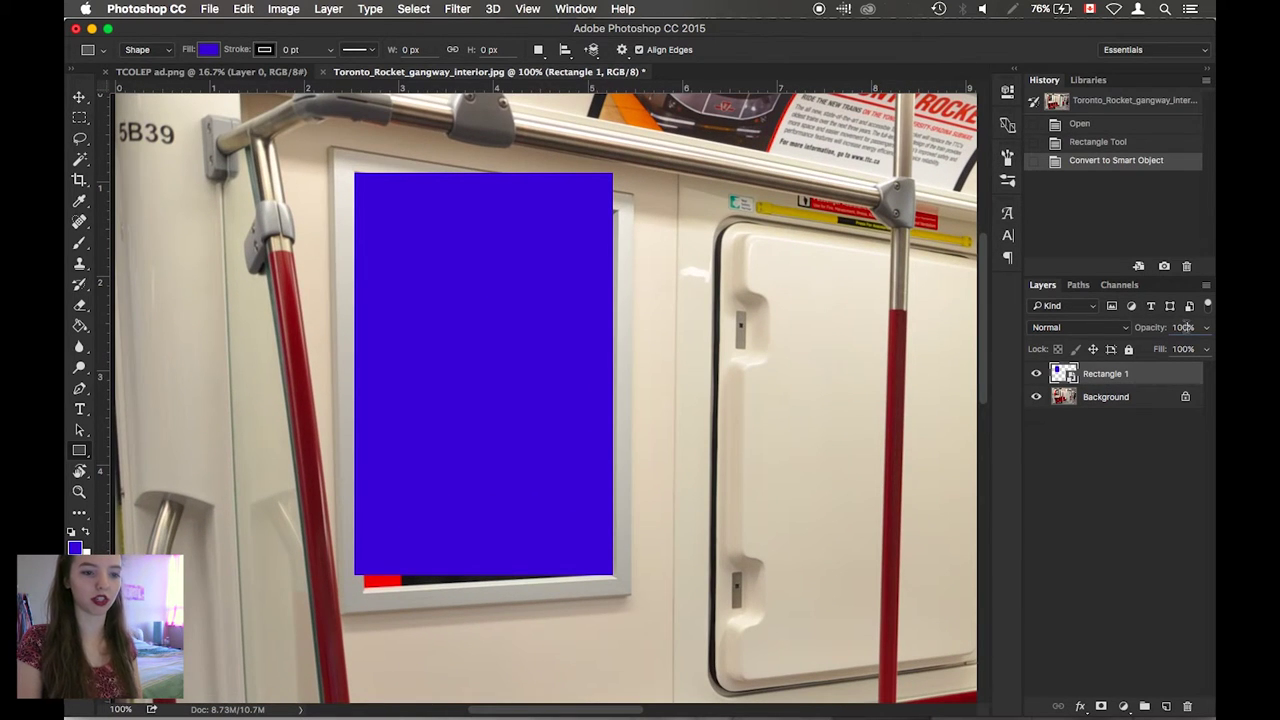
text(50)
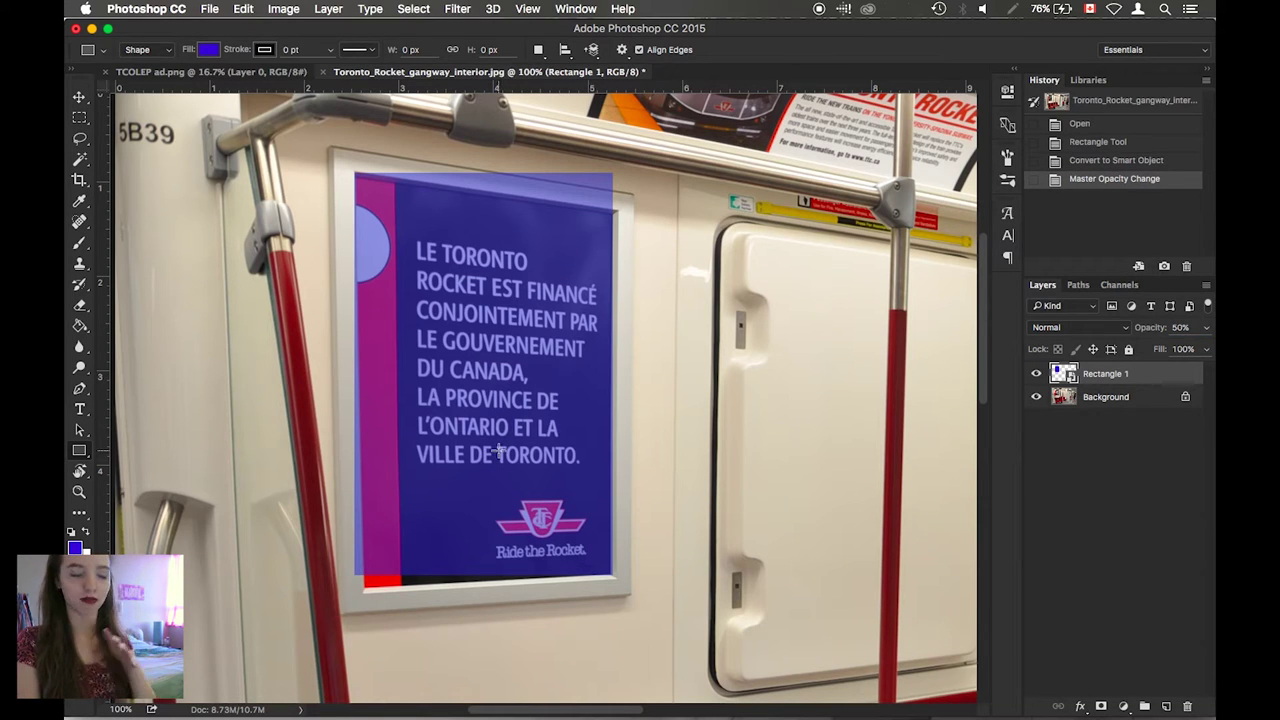
- Start an Edit > Transform > Perspective transform on the rectangle
click(245, 8)
mouse_move(303, 350)
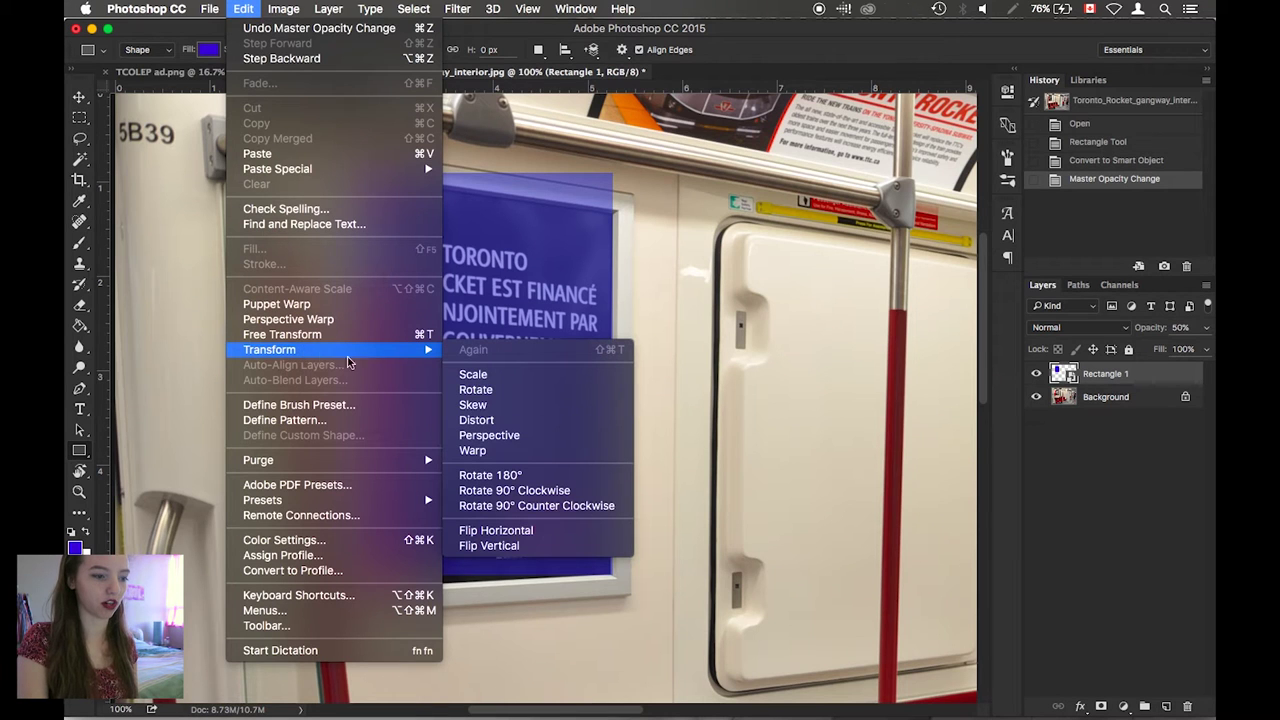
click(492, 441)
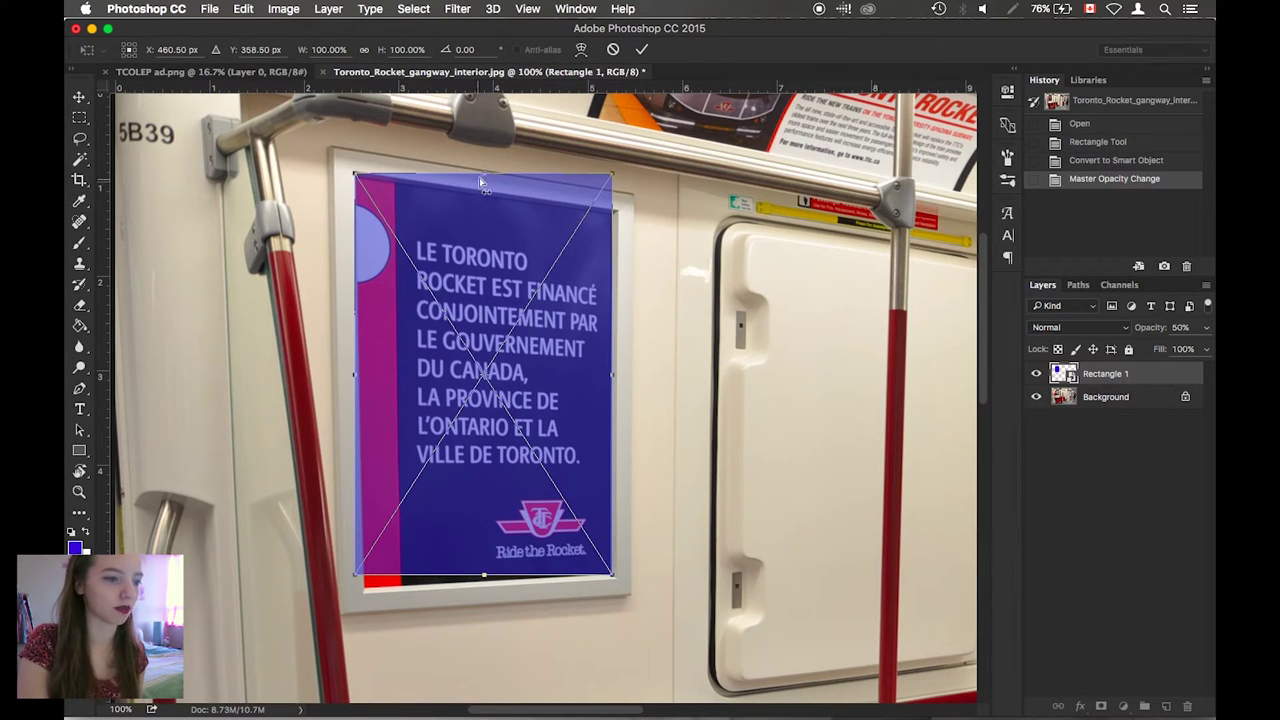
- Fit all four corners and edges of the rectangle onto the angled poster frame, then commit
drag(485, 178, 620, 206)
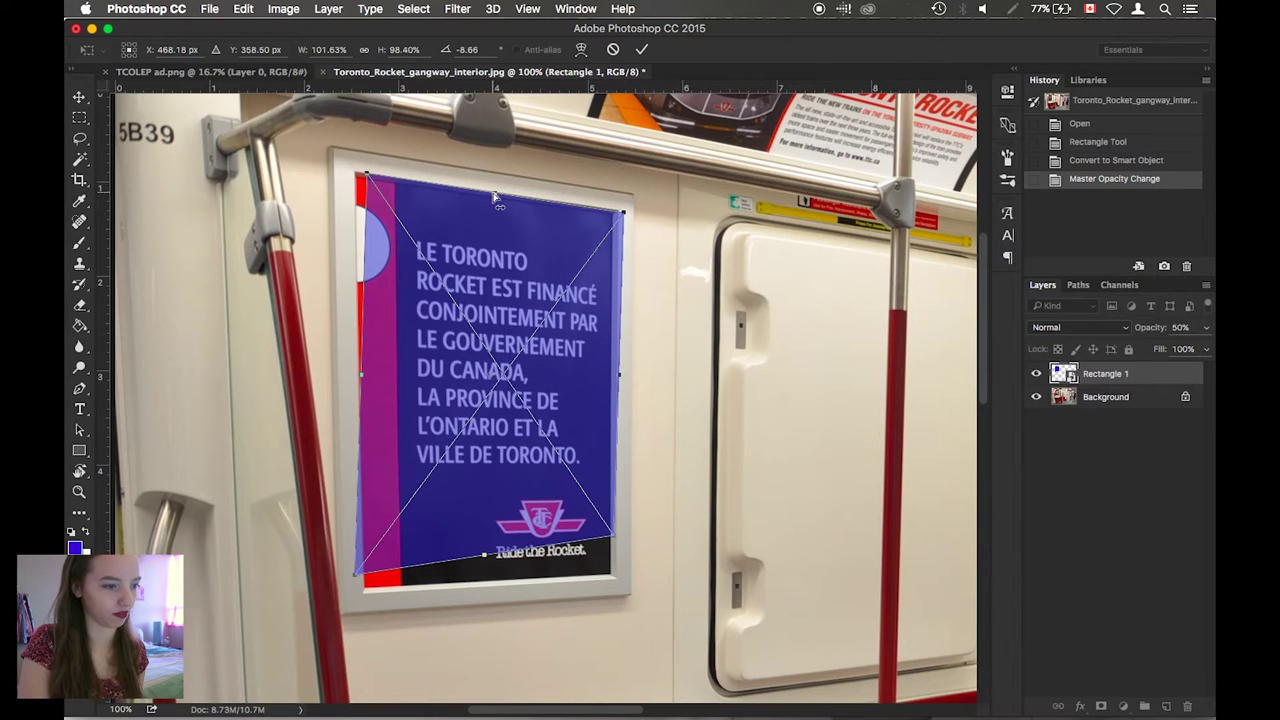
drag(494, 200, 487, 195)
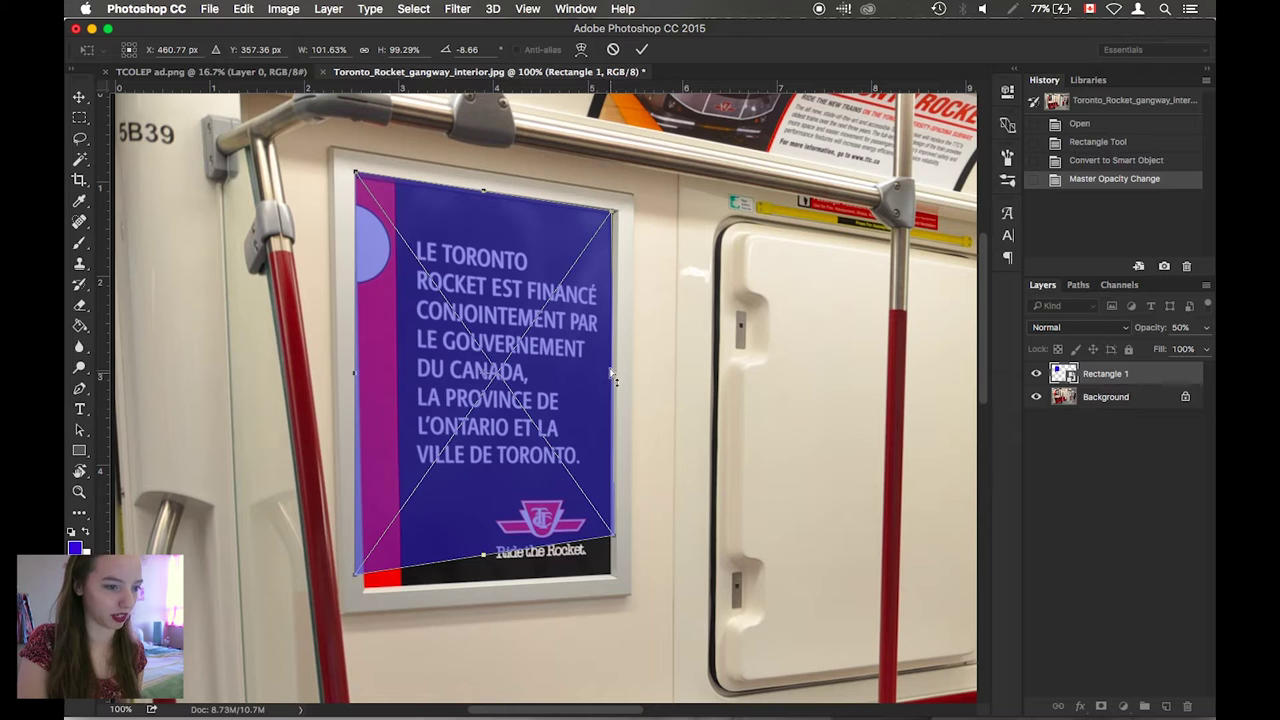
drag(617, 383, 616, 407)
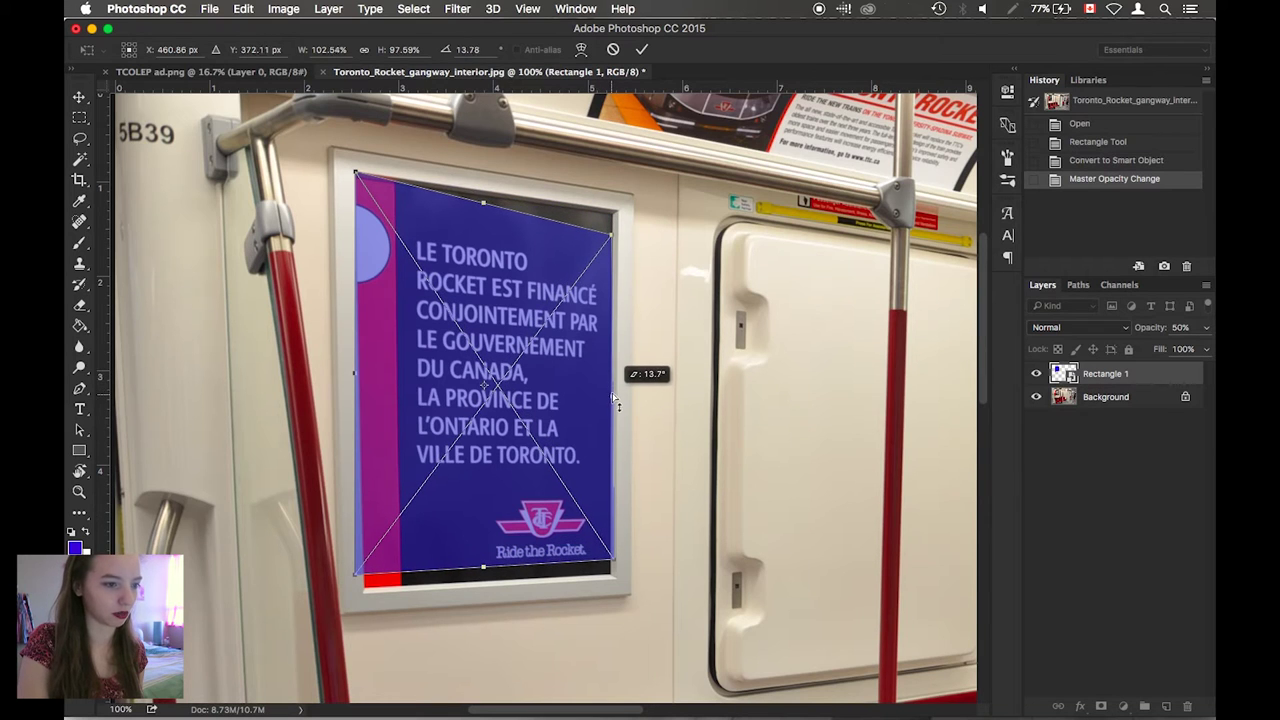
drag(614, 236, 614, 217)
drag(614, 396, 612, 395)
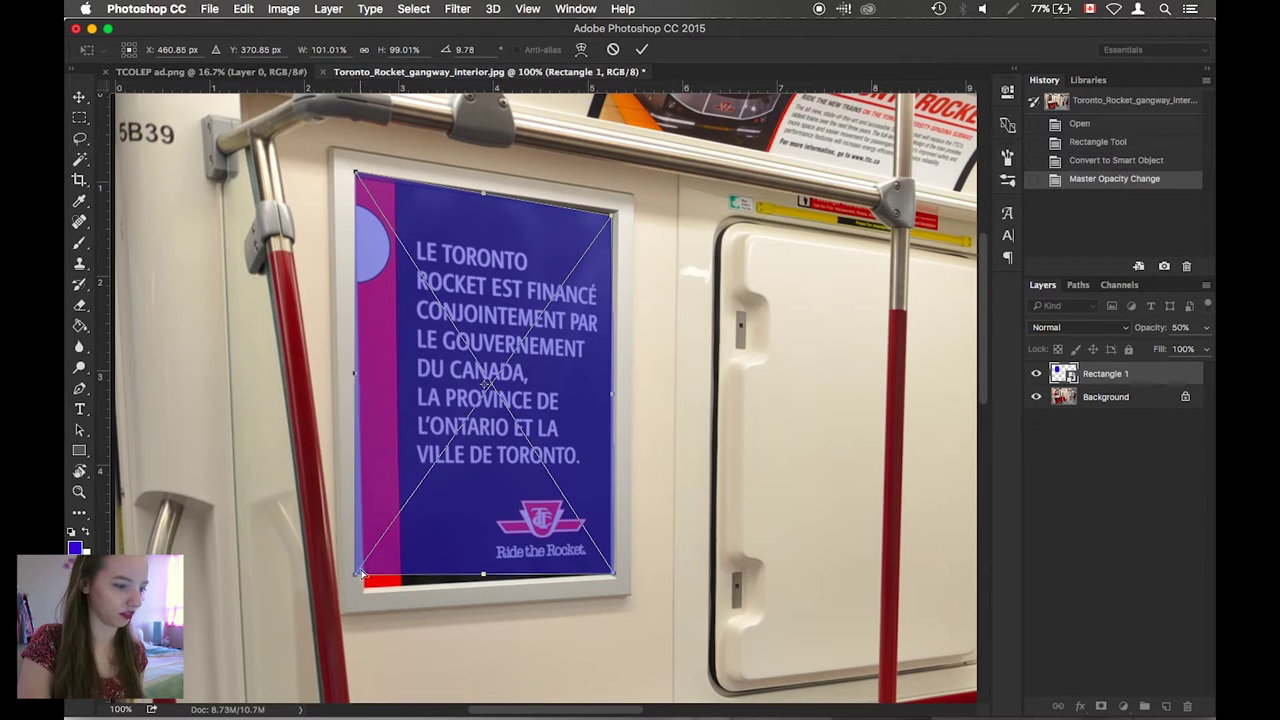
drag(362, 572, 366, 577)
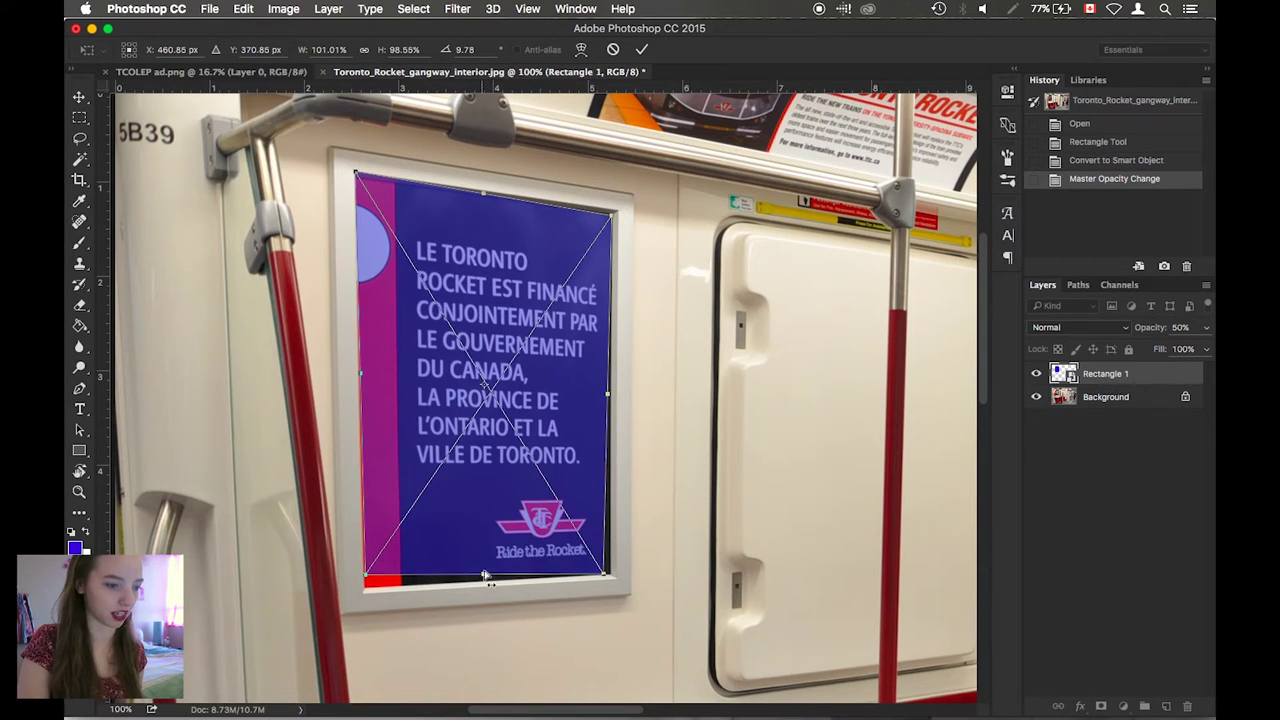
drag(484, 577, 487, 577)
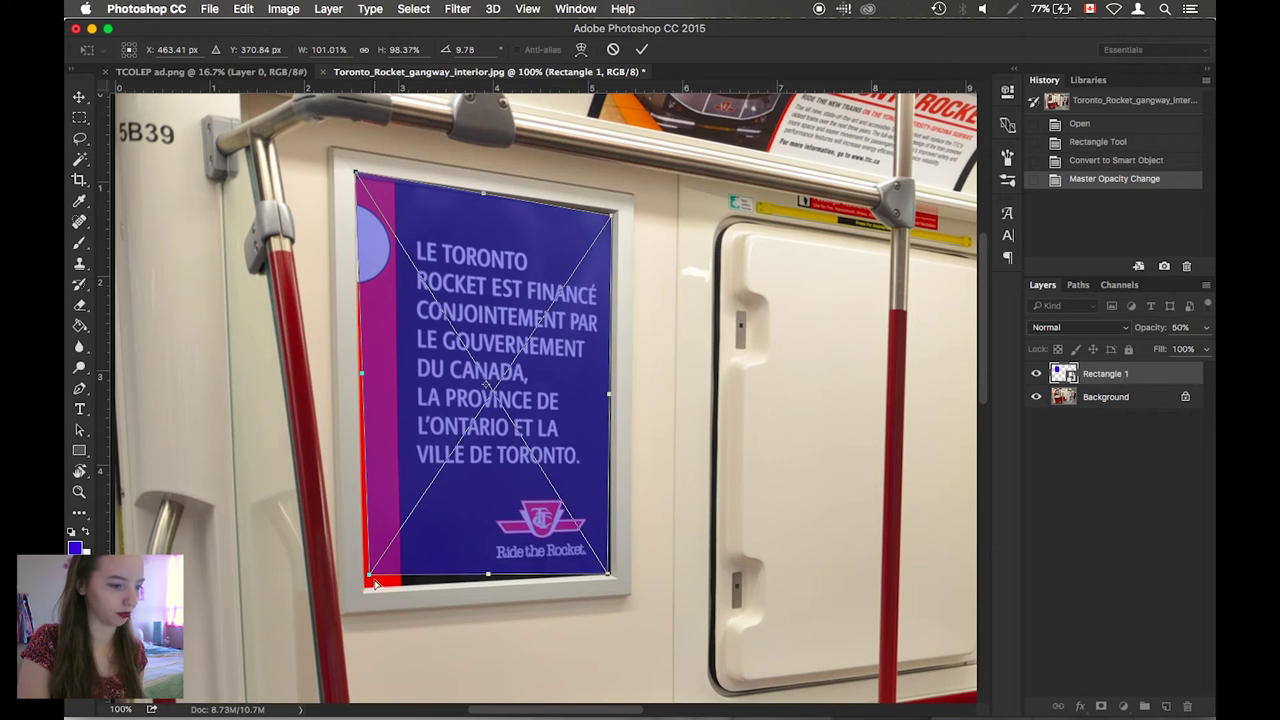
drag(370, 578, 364, 576)
drag(360, 373, 362, 388)
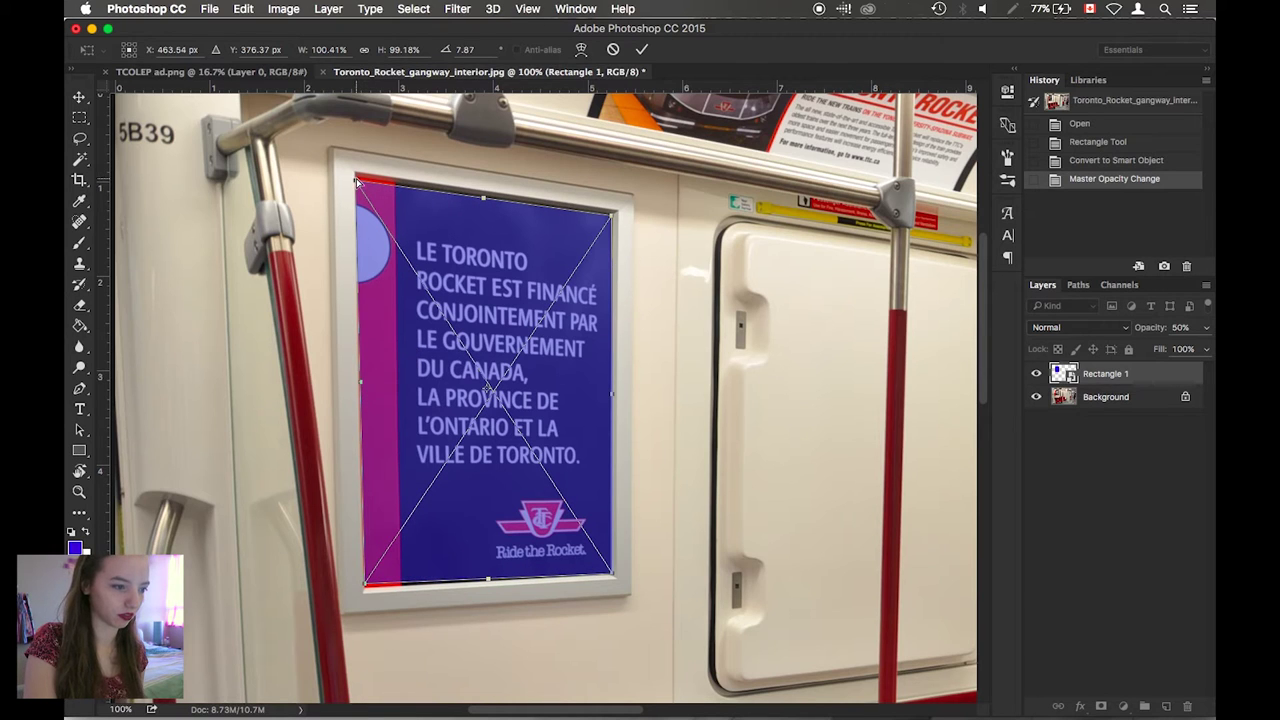
drag(357, 181, 356, 174)
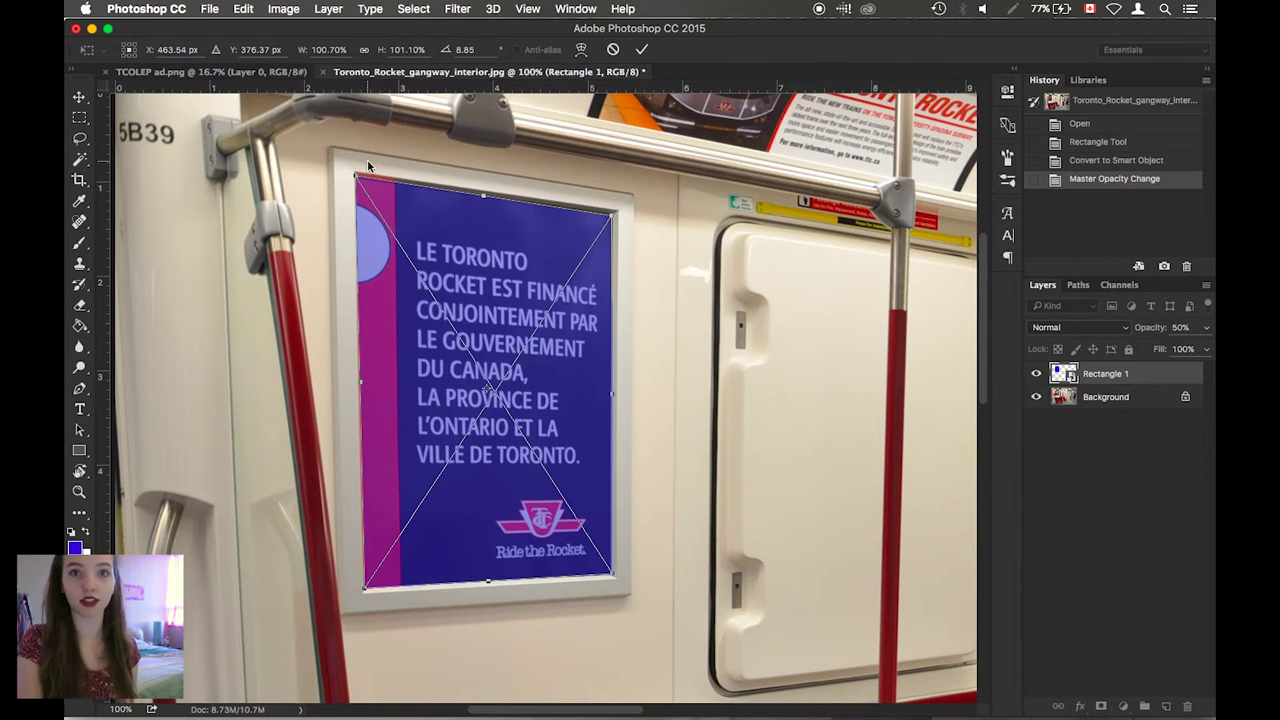
key(Return)
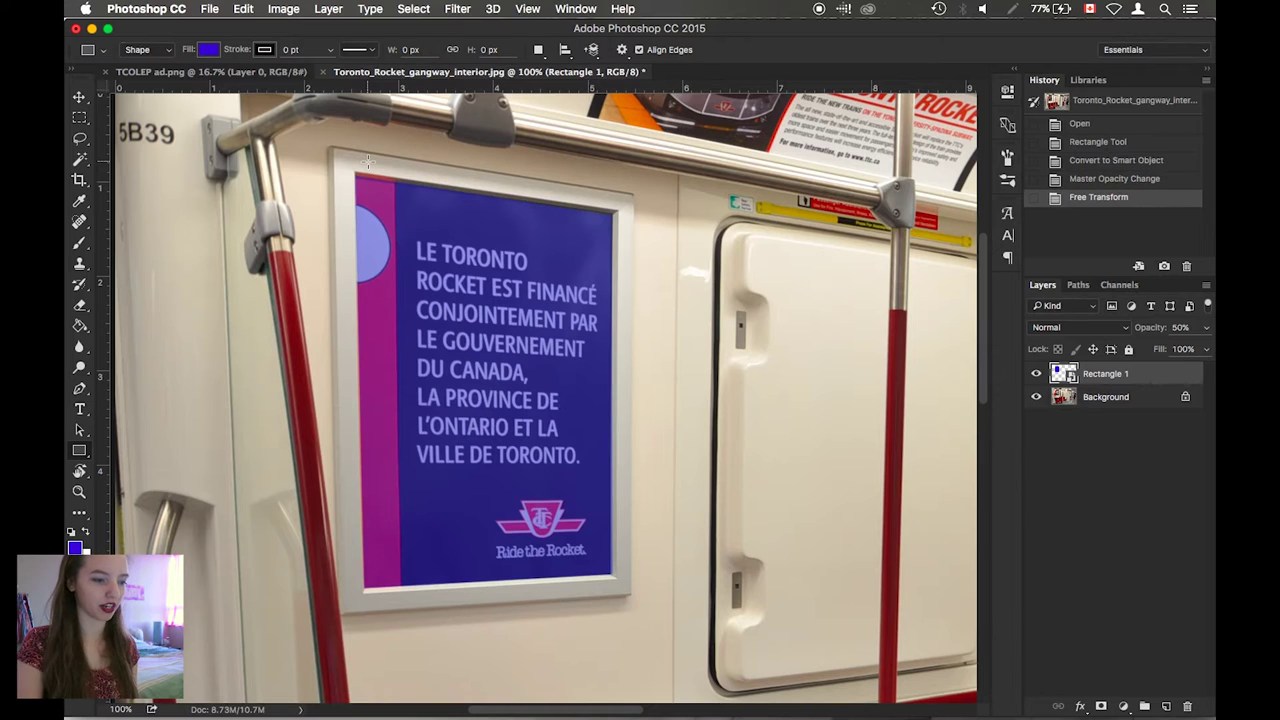
- Set Rectangle 1 to 100% opacity, open Rectangle 1.psb, then show TCOLEP ad.png
click(1180, 328)
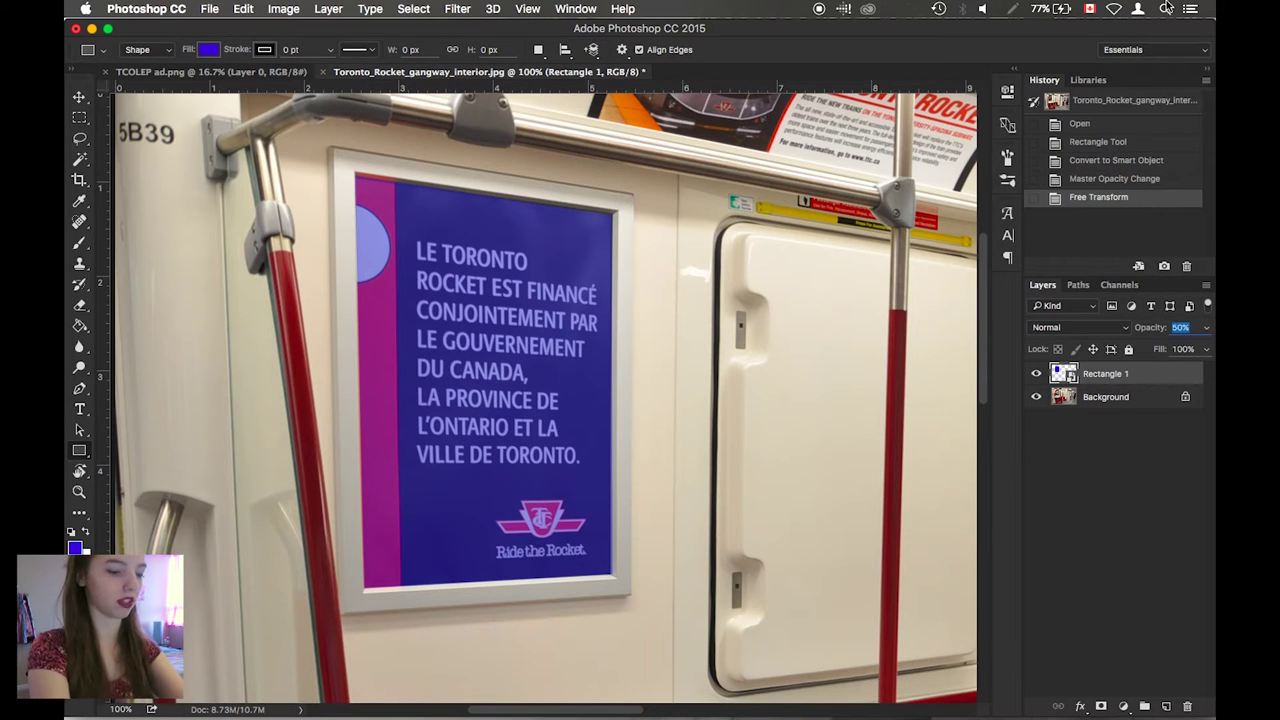
text(100)
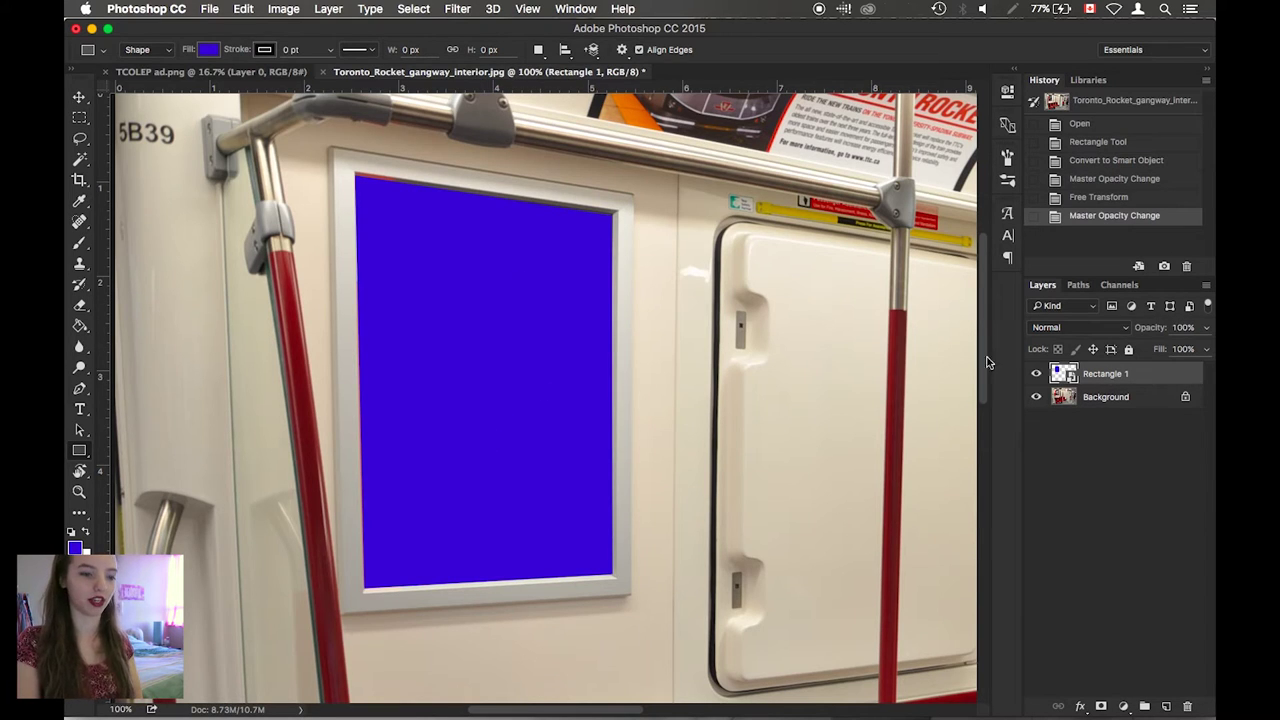
double_click(1064, 376)
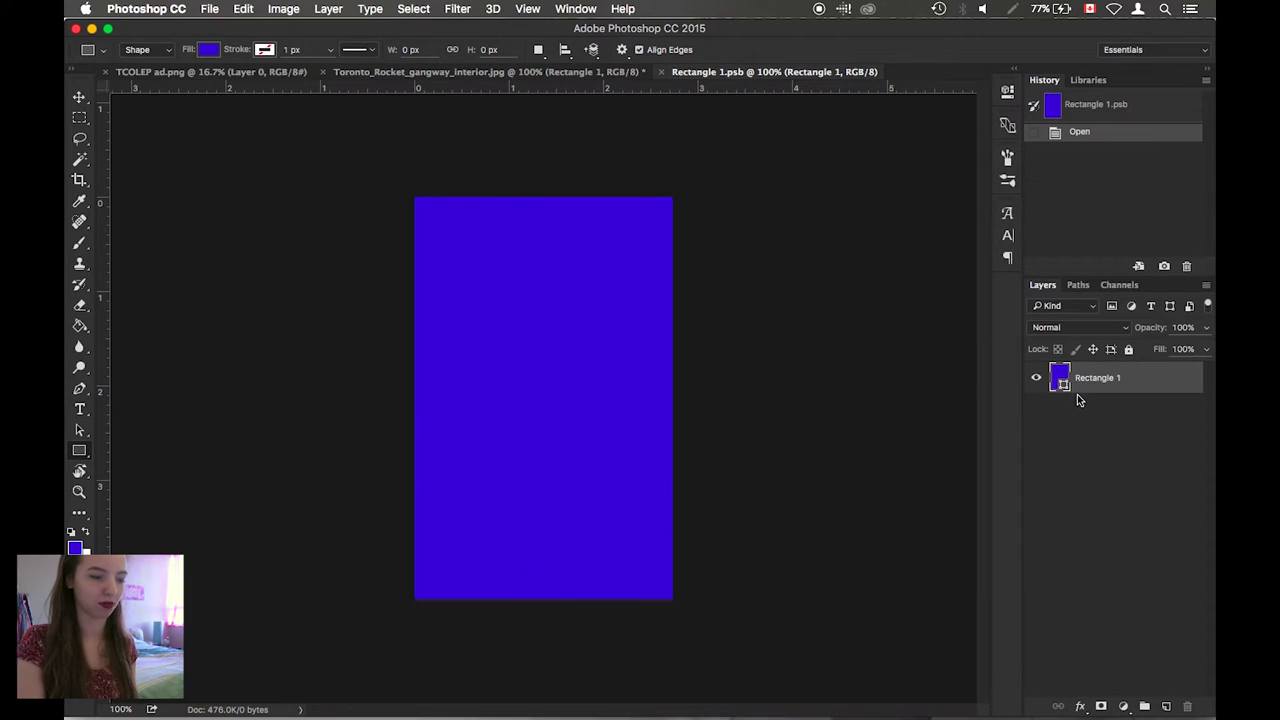
click(275, 76)
- Copy the whole ballet poster into Rectangle 1.psb and delete the blue Rectangle 1 layer
key(super+a)
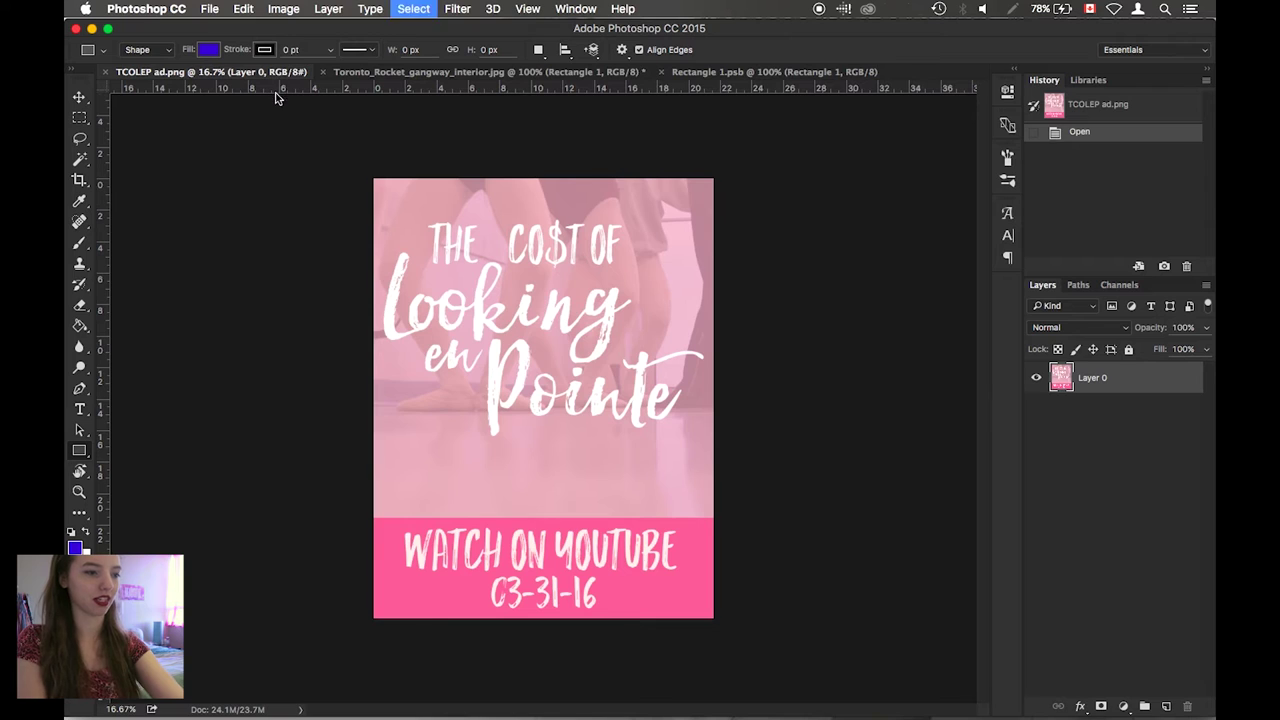
key(super+c)
click(706, 74)
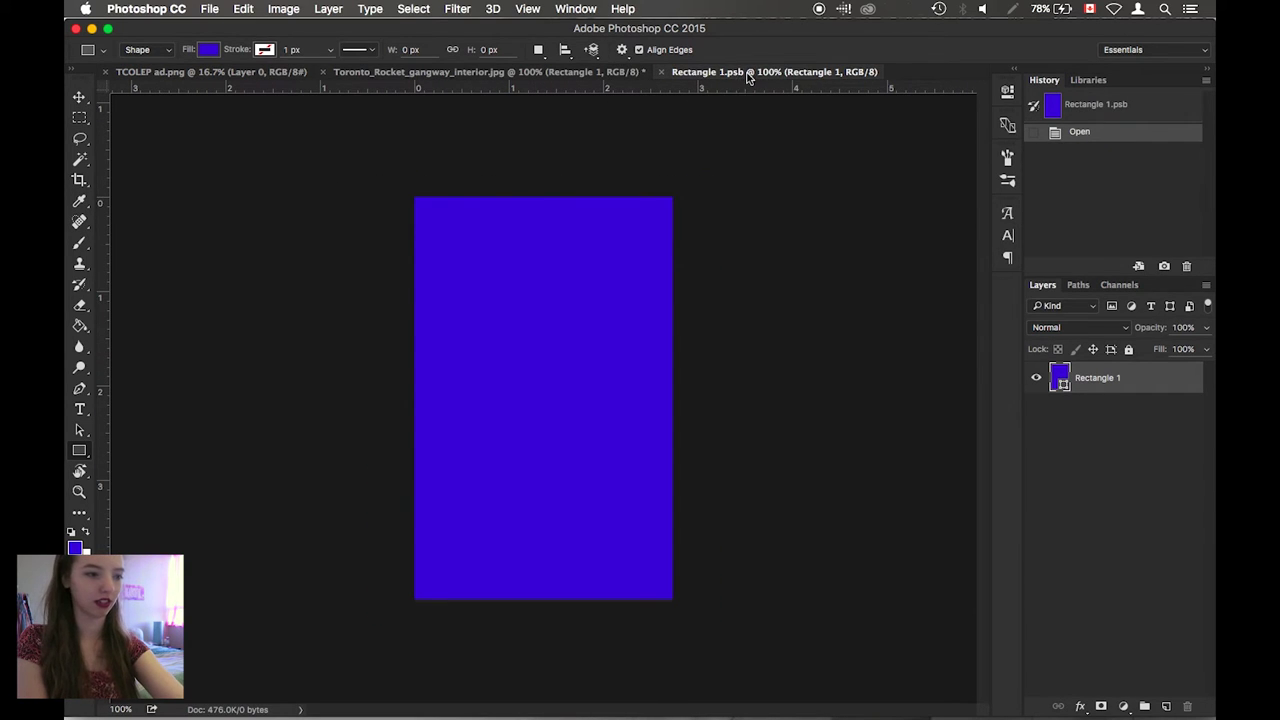
key(super+v)
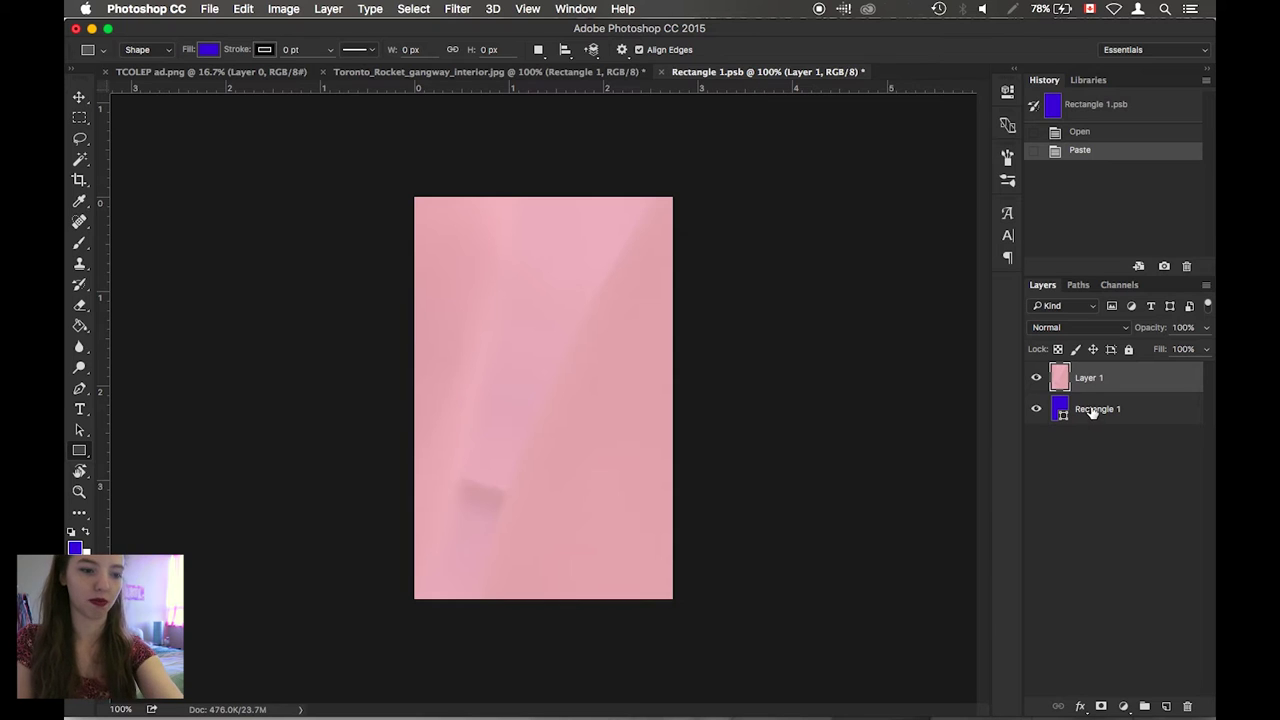
click(1090, 408)
key(Delete)
- Free Transform the pasted poster down to the canvas size and stretch it to fill
key(super+minus)
key(super+minus)
key(super+minus)
key(super+minus)
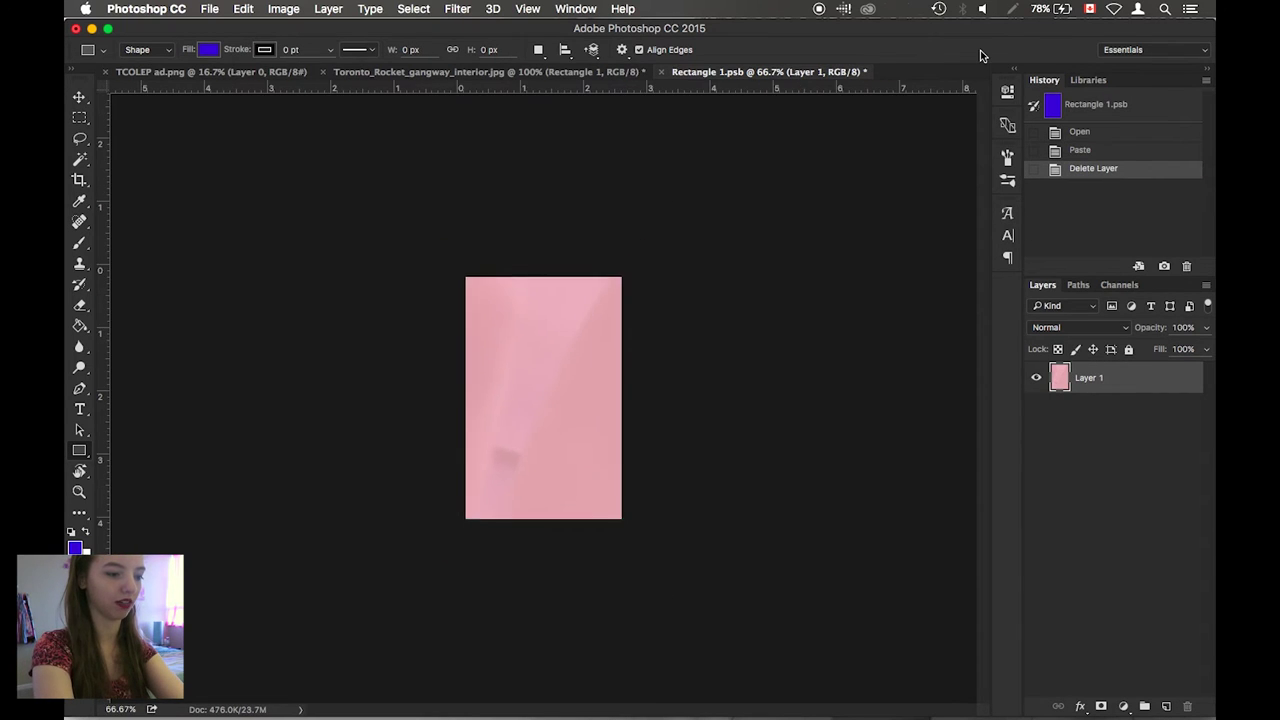
key(super+t)
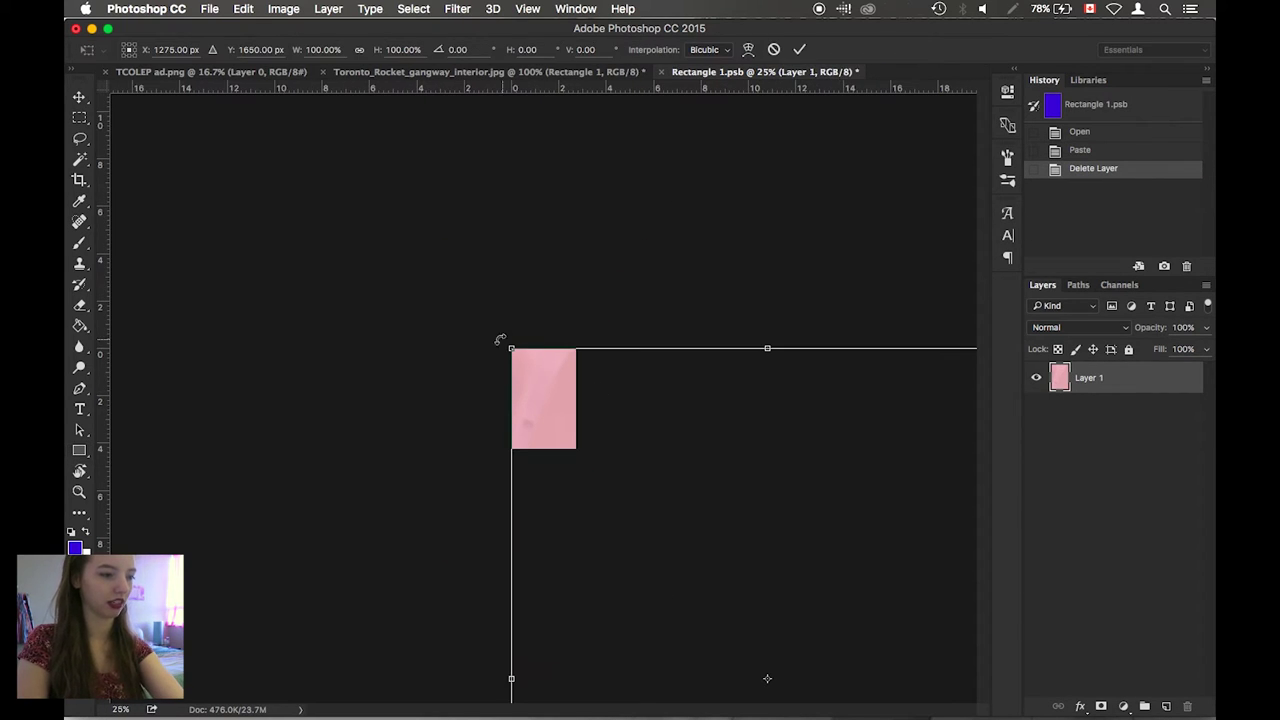
drag(511, 349, 406, 254)
drag(447, 297, 555, 365)
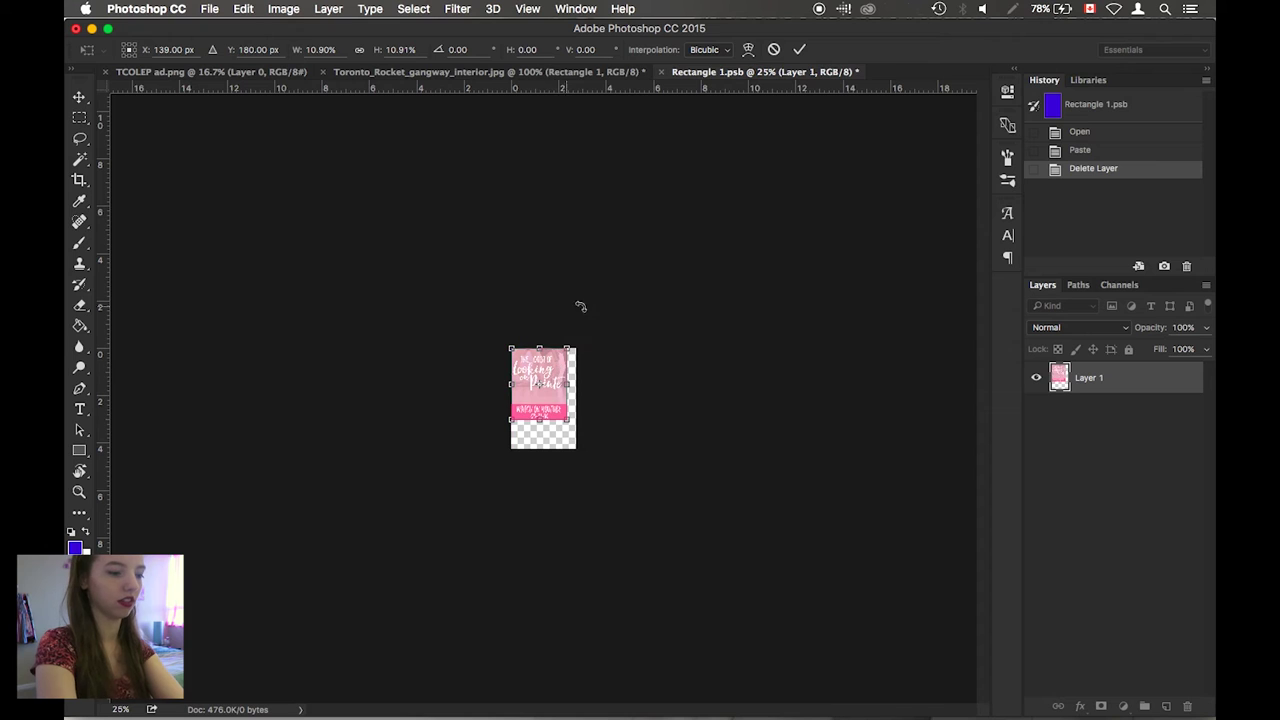
key(super+plus)
key(super+plus)
key(super+plus)
key(super+plus)
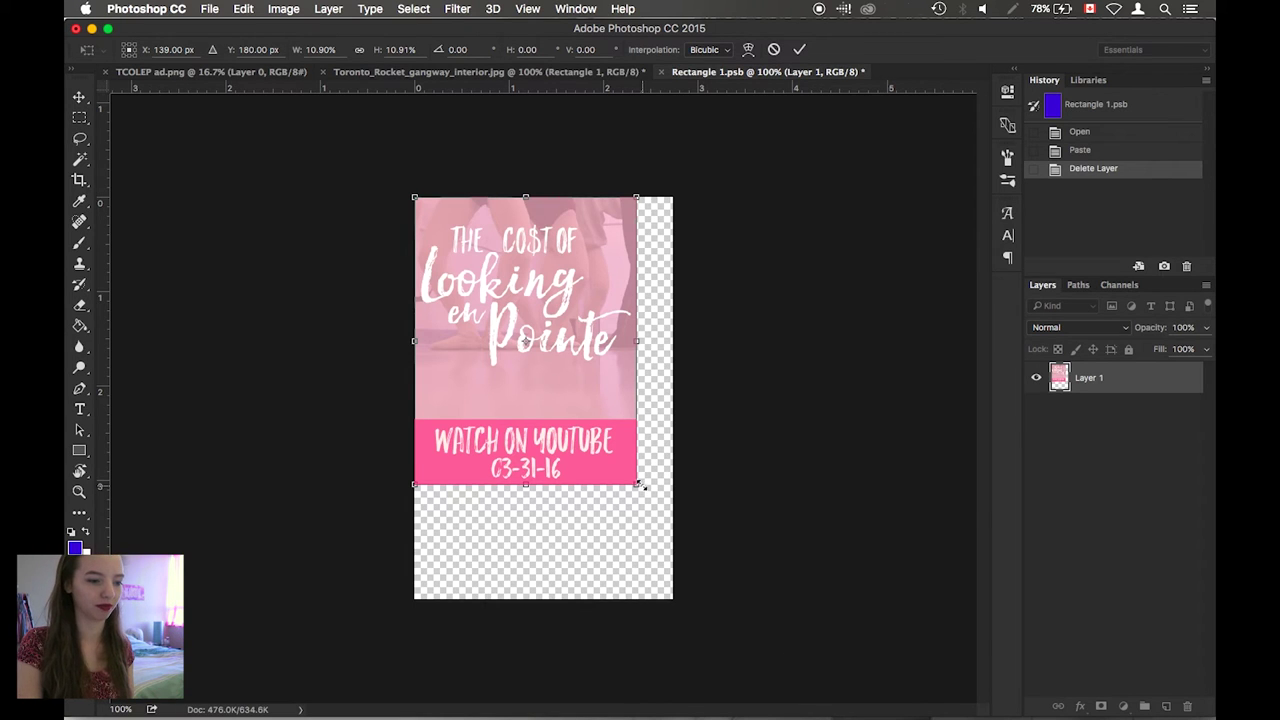
drag(636, 484, 673, 599)
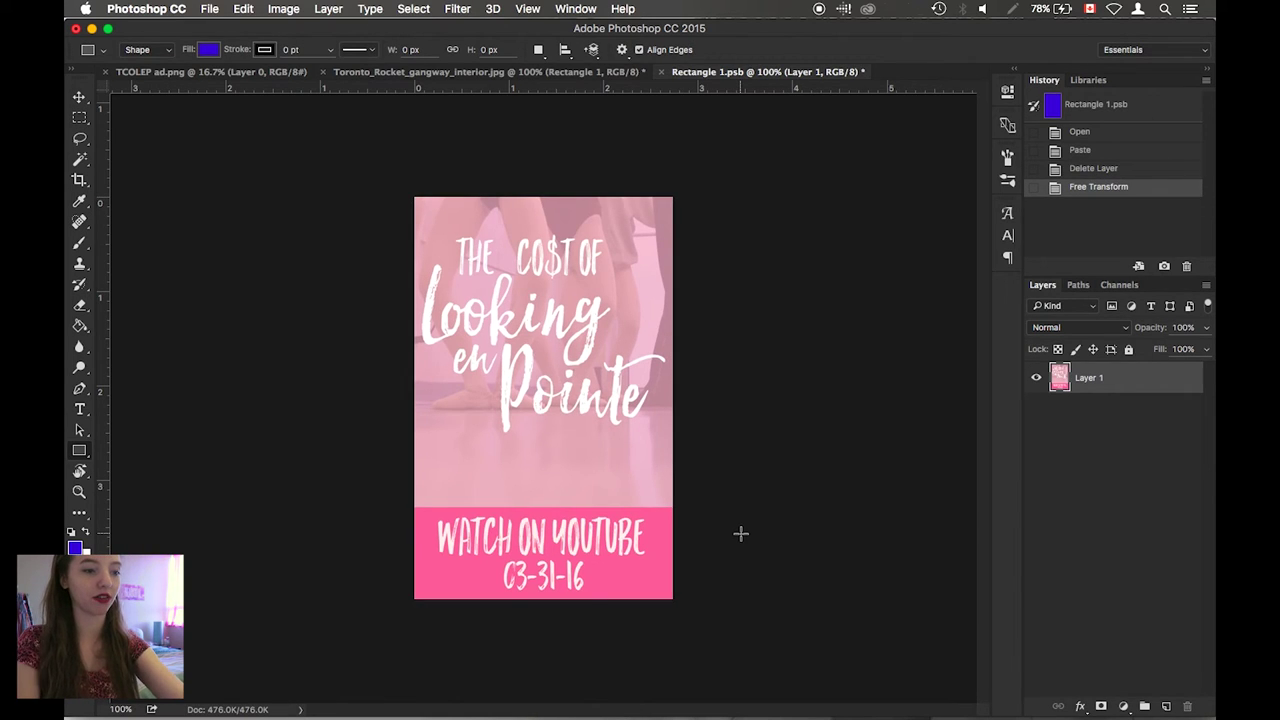
- Save Rectangle 1.psb with the poster filling the canvas
key(super+s)
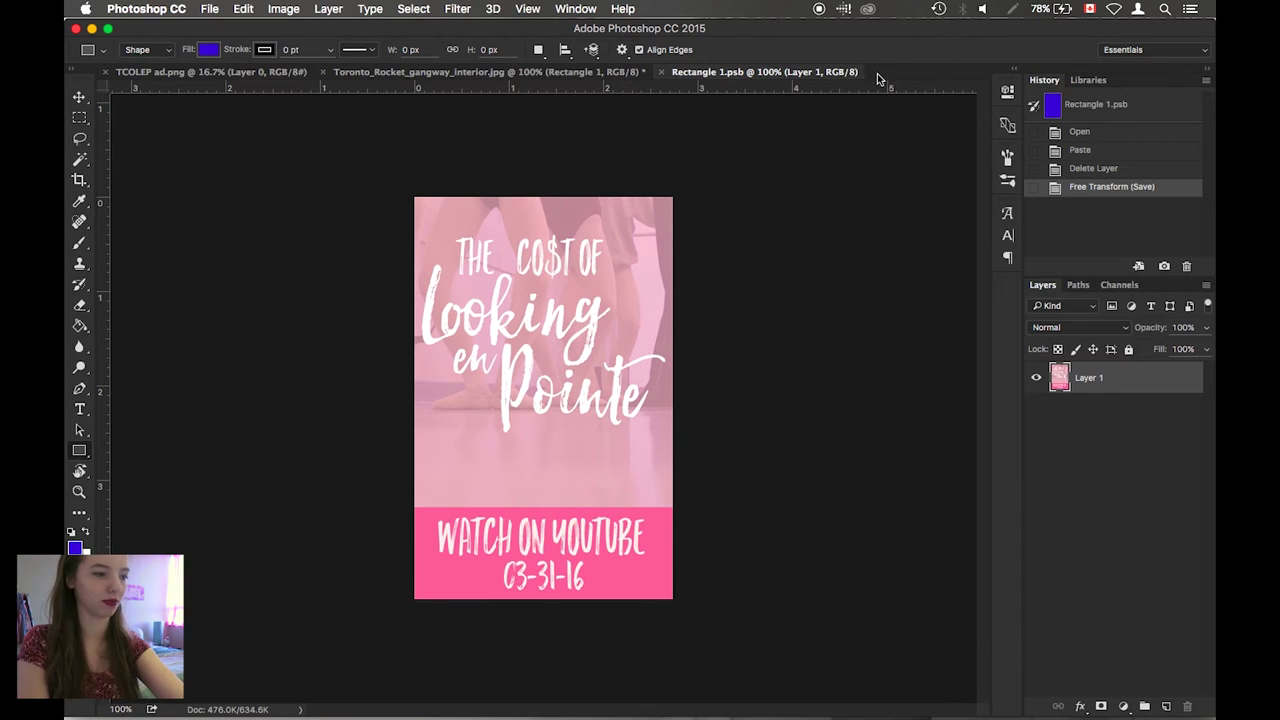
- Return to Toronto_Rocket_gangway_interior.jpg, bring the poster into view, and select Rectangle 1's opacity value
click(393, 73)
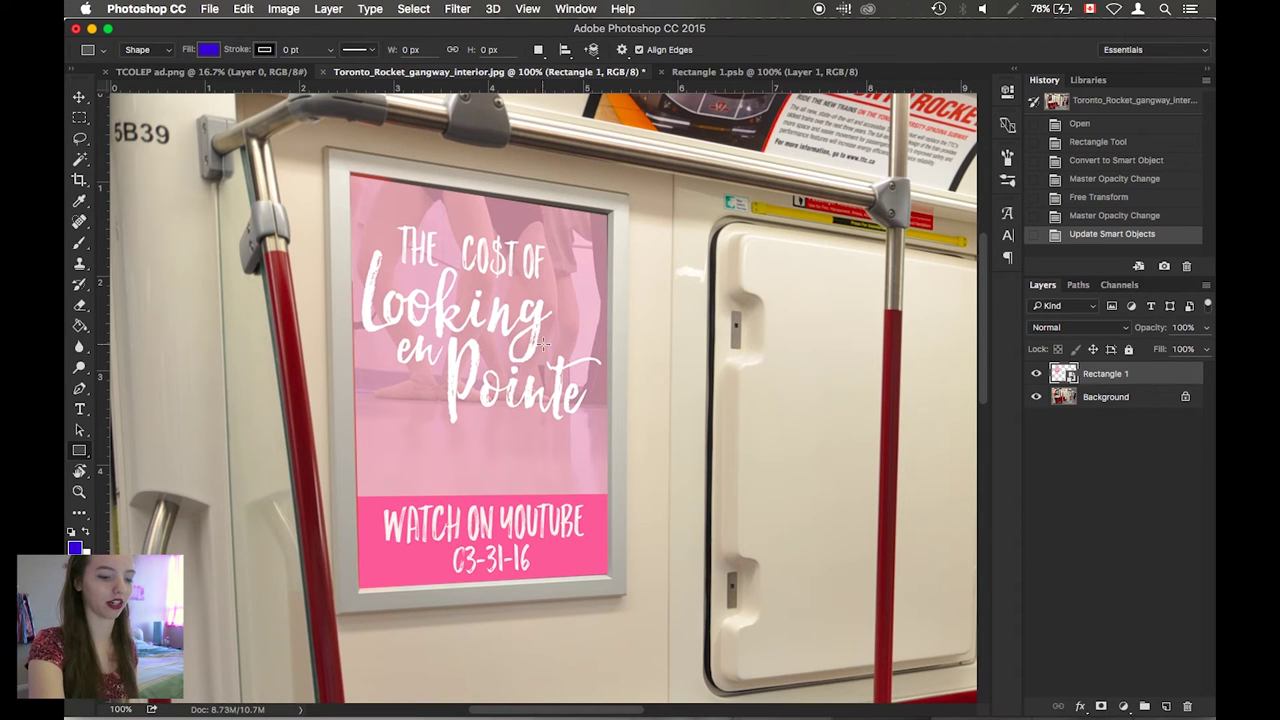
key(super+minus)
key(super+minus)
key(super+minus)
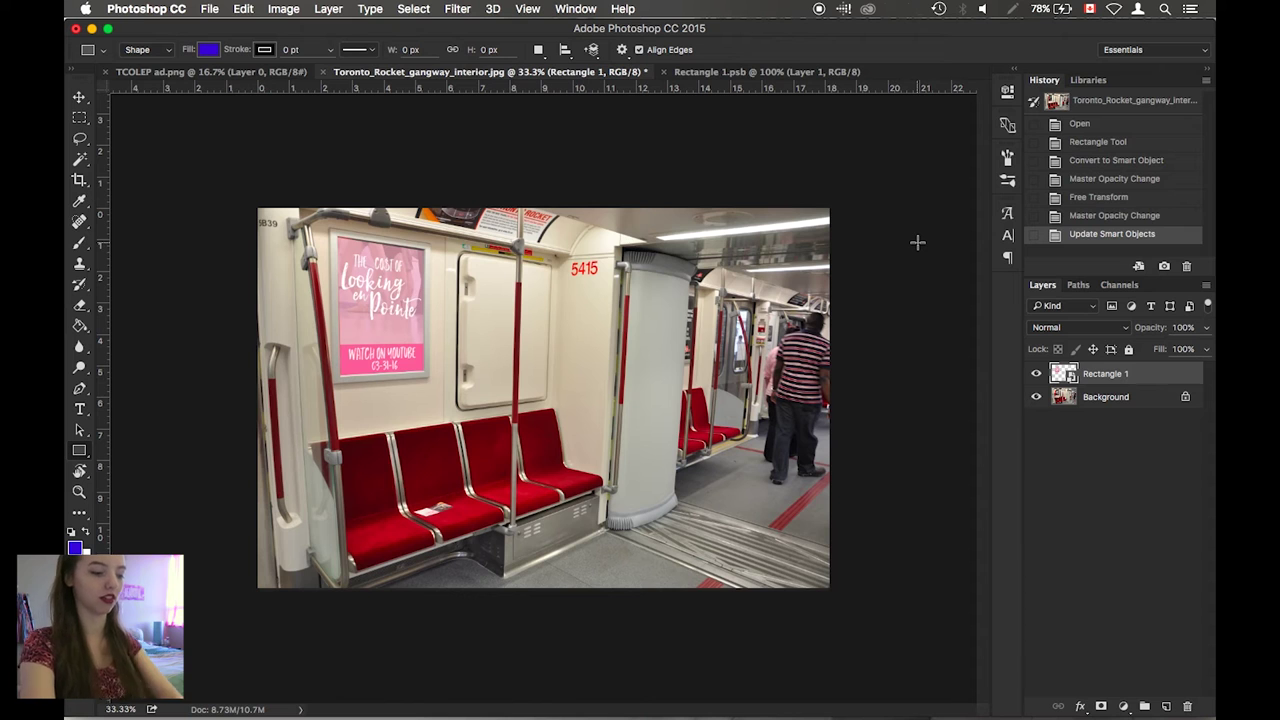
key(super+plus)
key(super+plus)
key(super+plus)
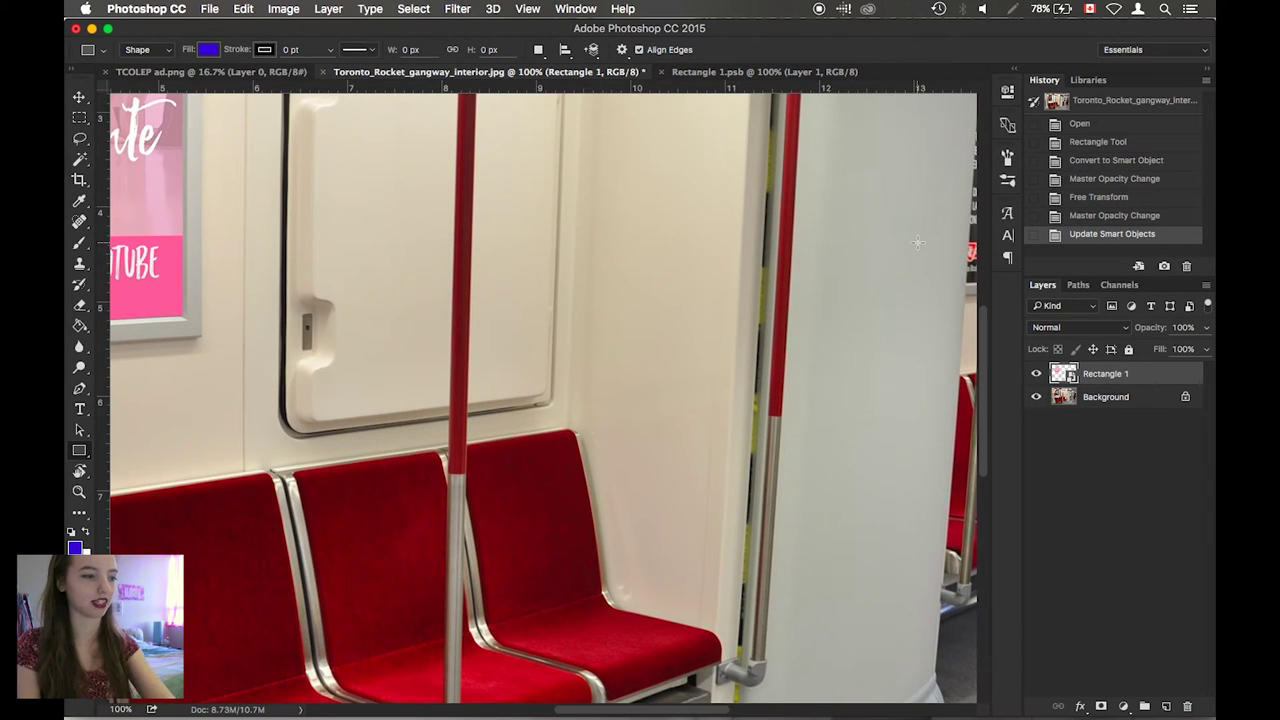
scroll(597, 352, left, 10)
scroll(597, 352, up, 7)
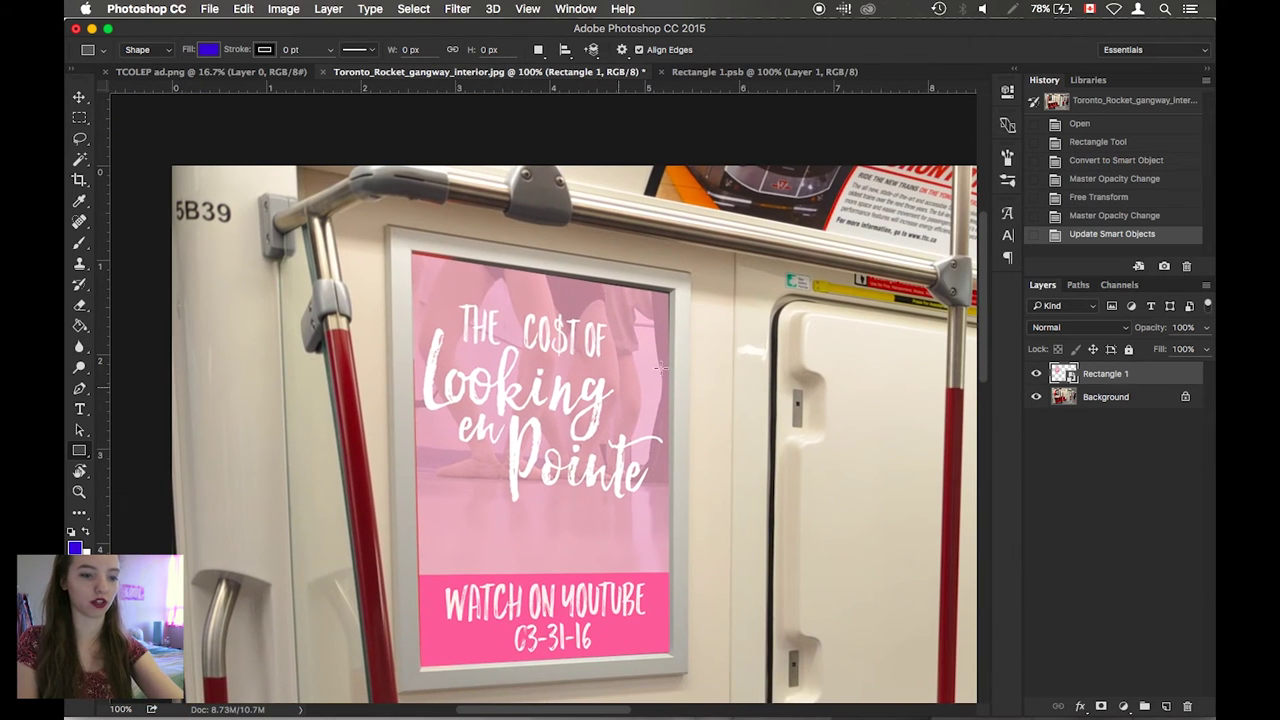
click(1184, 327)
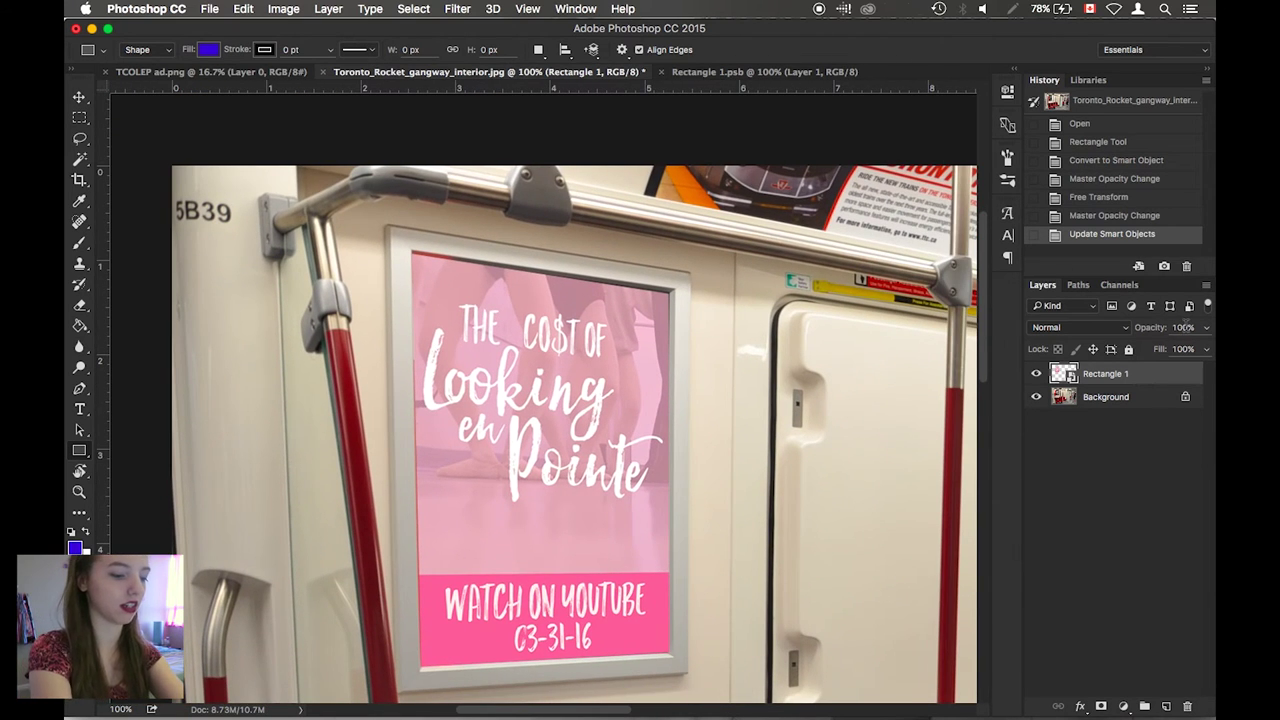
key(super+a)
- Set Rectangle 1 to 50% opacity, hide it, and add a new empty layer
text(50)
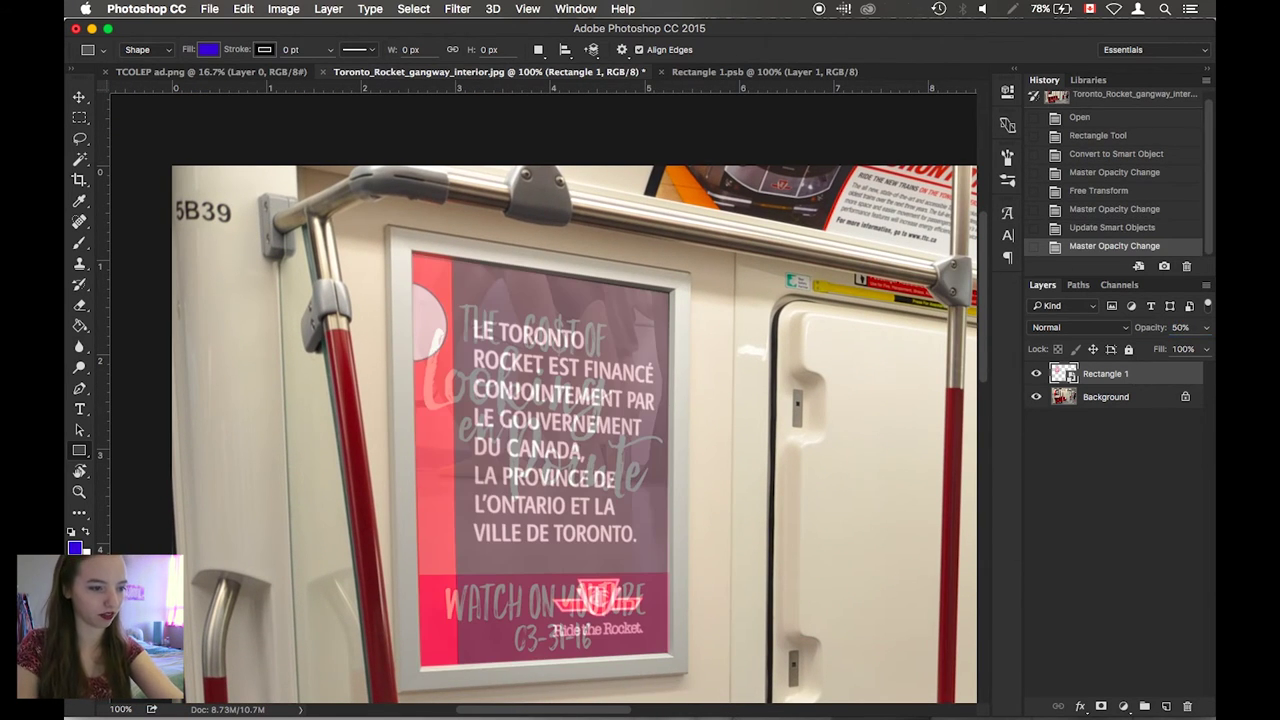
click(1037, 376)
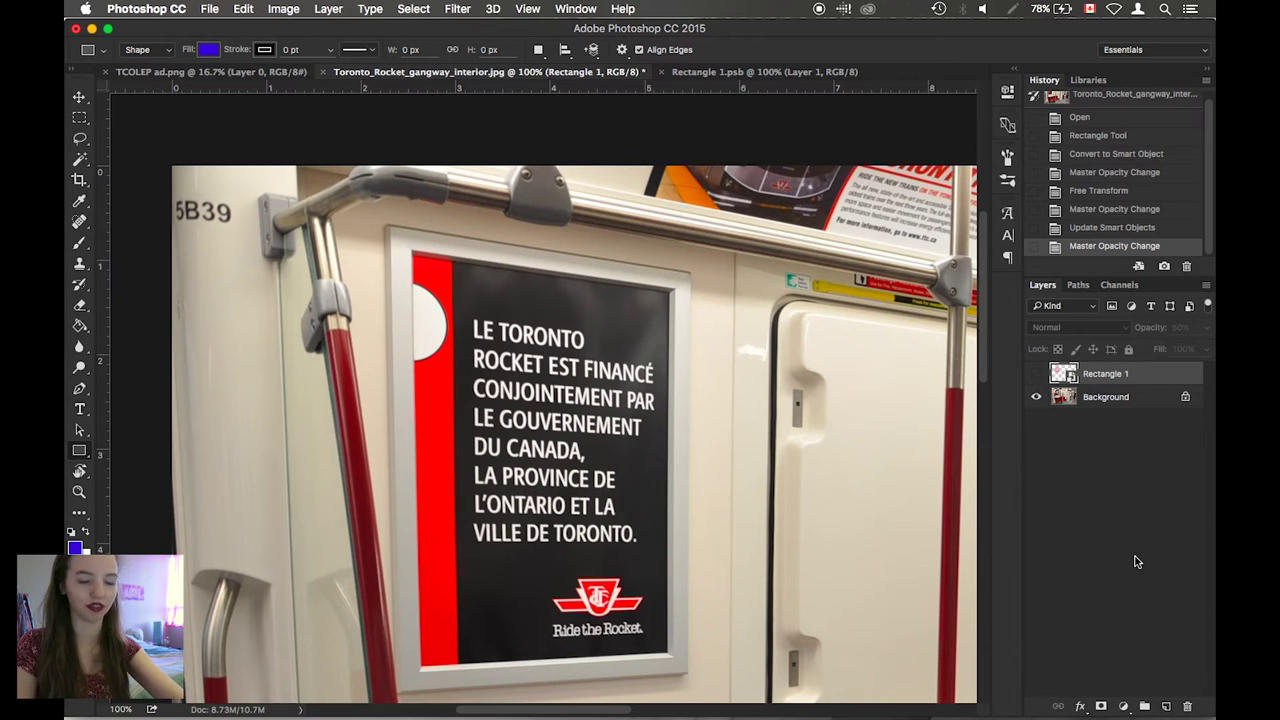
click(1167, 707)
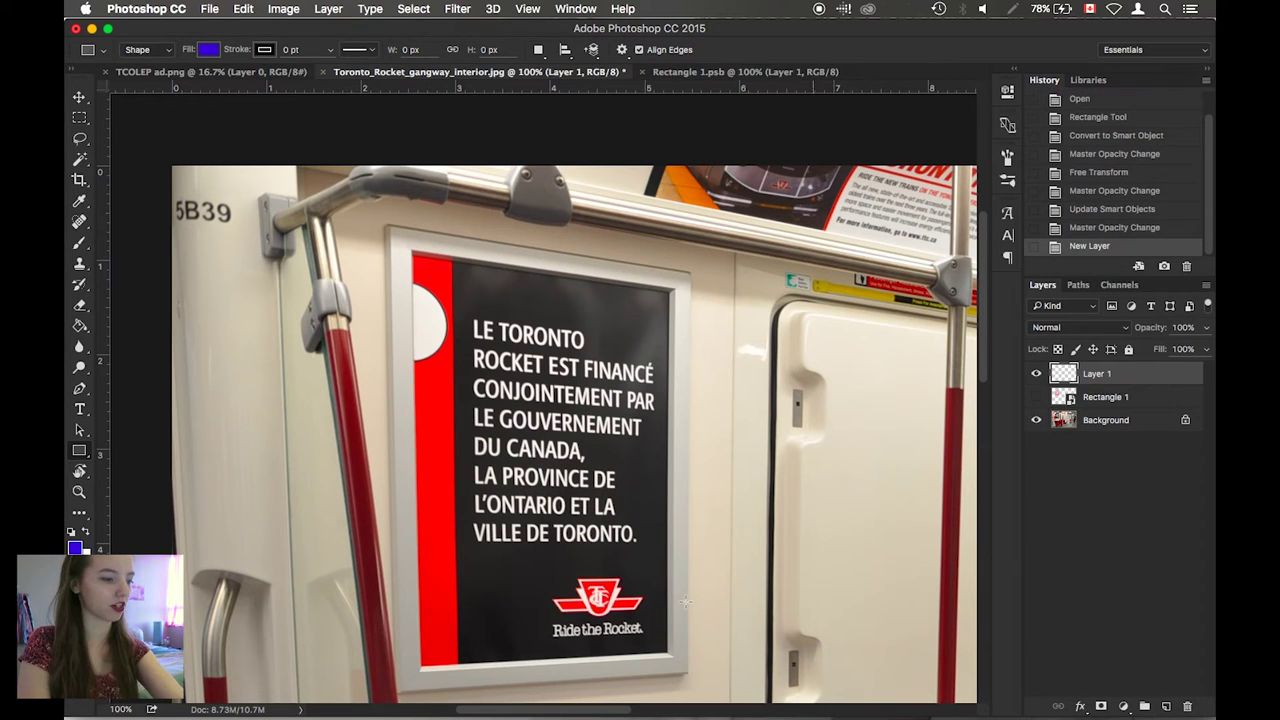
- Reset colours to black and white and choose a soft round 95 px brush
key(d)
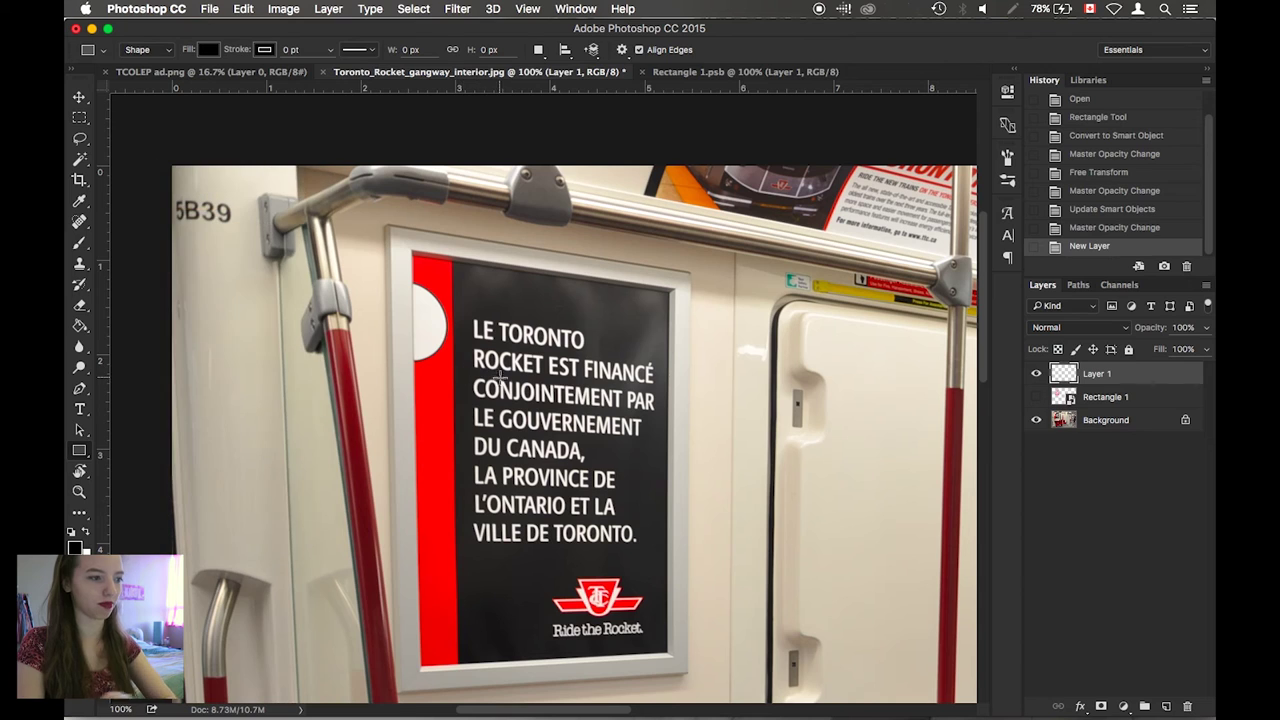
key(b)
right_click(489, 278)
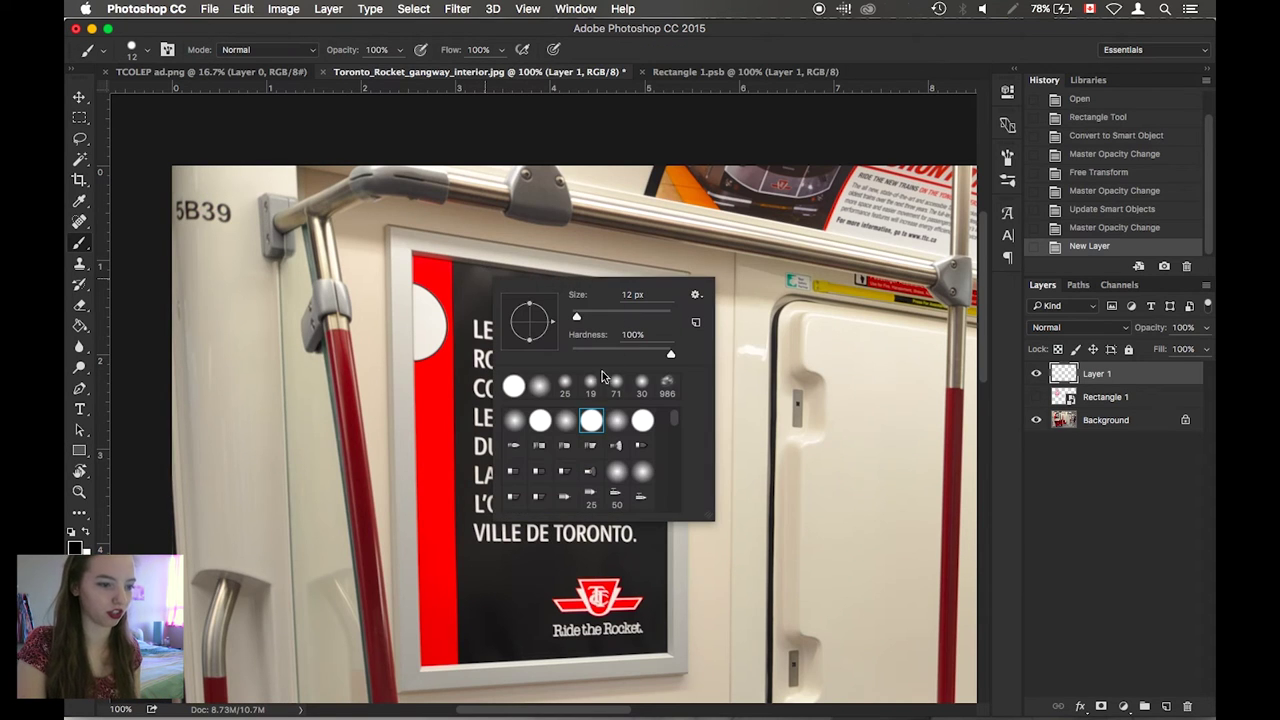
click(566, 421)
drag(576, 316, 617, 316)
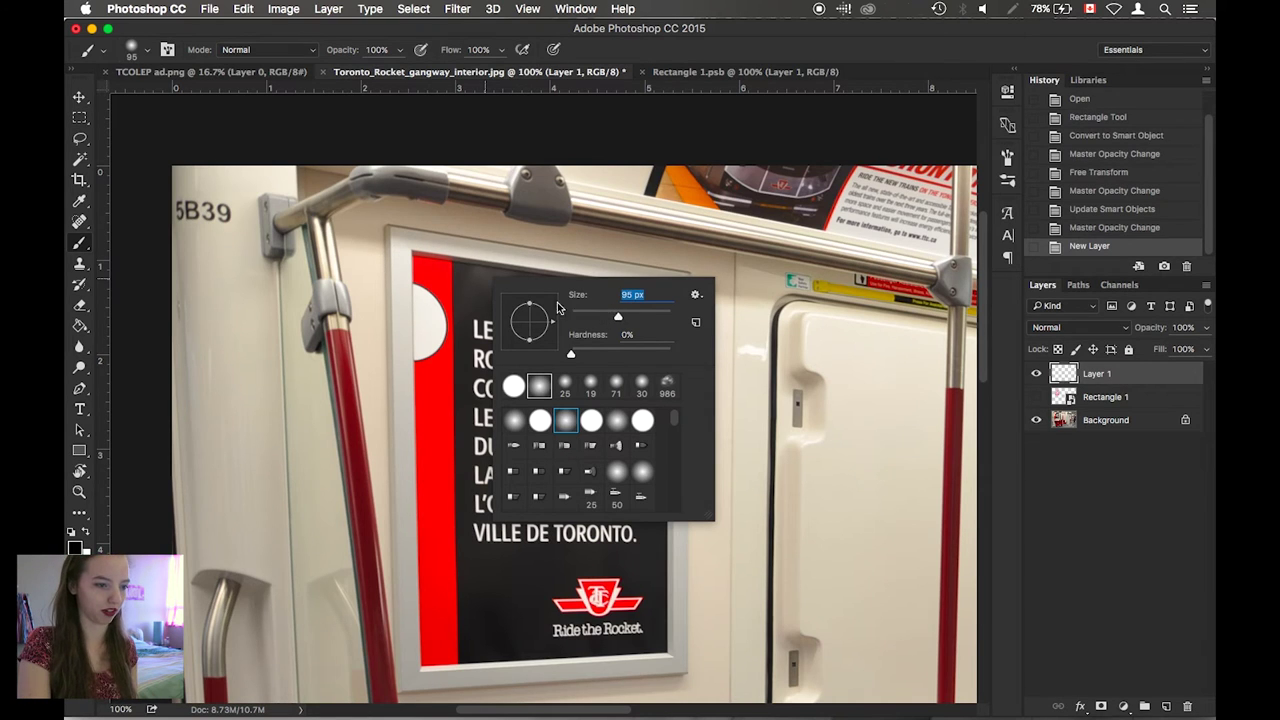
click(474, 248)
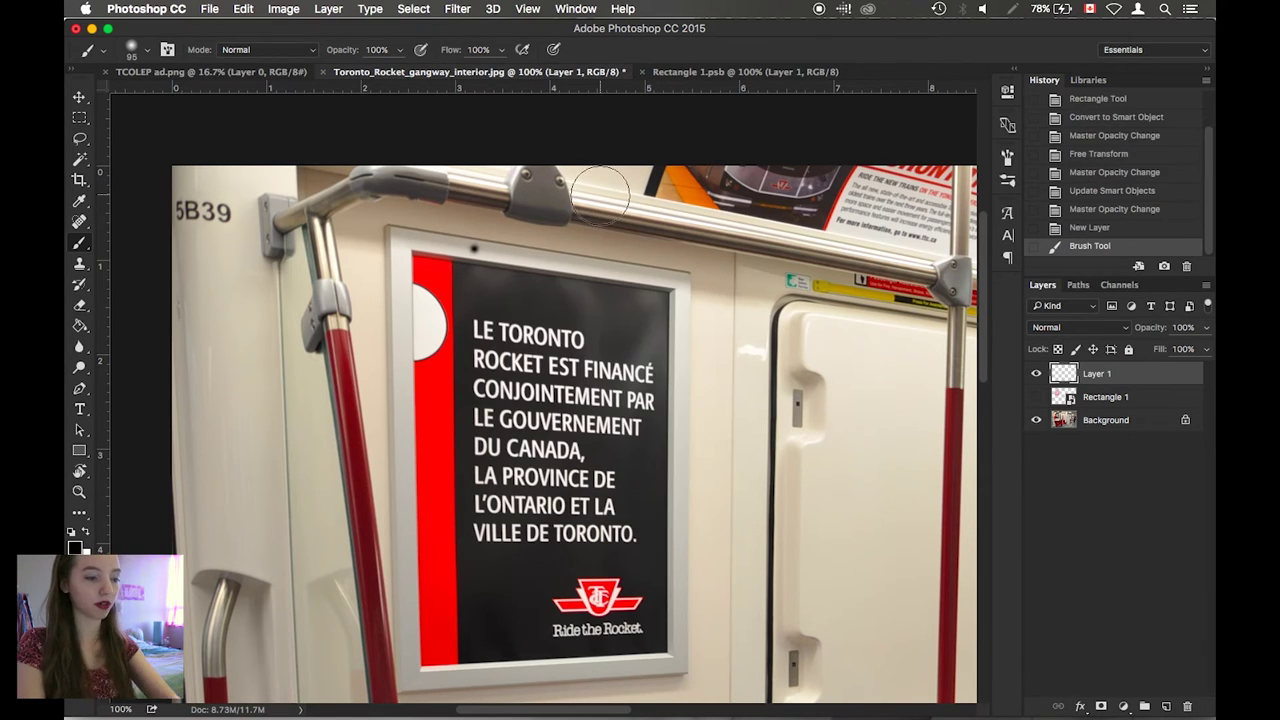
key(super+z)
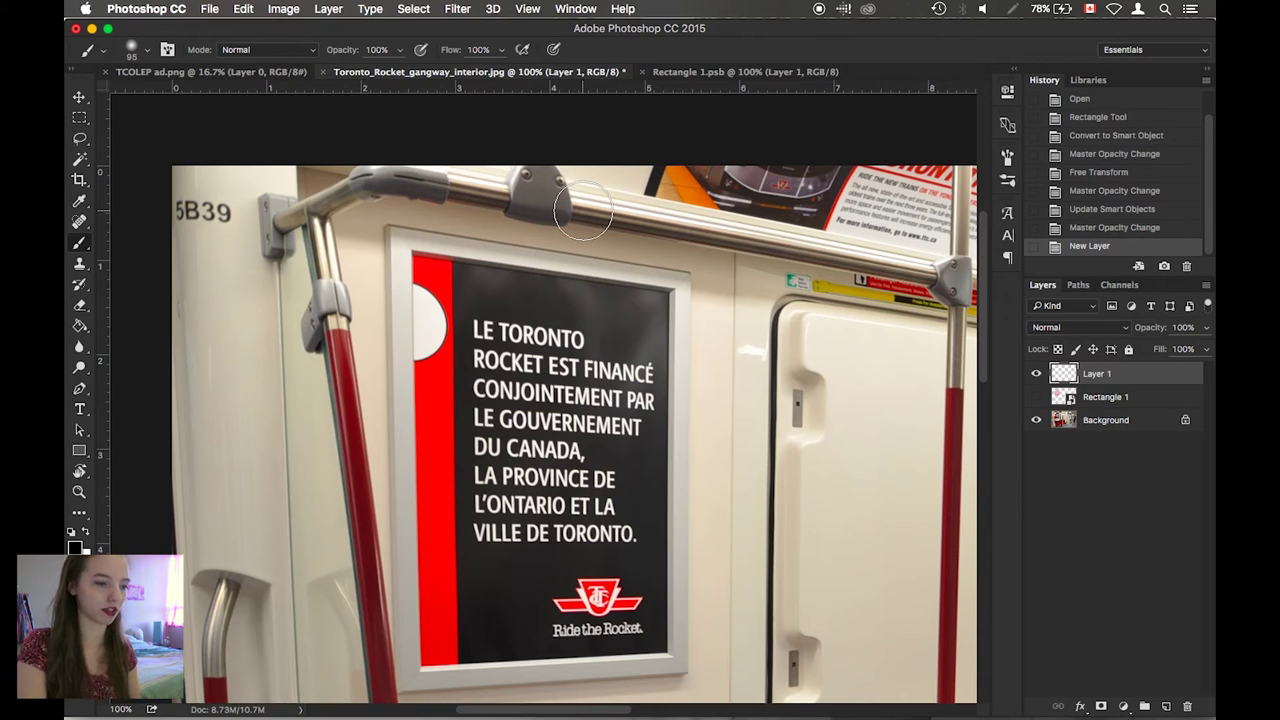
- Paint soft white and black strokes over the original ad on the new layer
drag(568, 266, 598, 318)
mouse_move(500, 278)
mouse_down()
mouse_move(467, 289)
mouse_move(515, 248)
mouse_up()
mouse_move(660, 278)
mouse_down()
mouse_move(634, 358)
mouse_move(656, 283)
mouse_move(677, 371)
mouse_up()
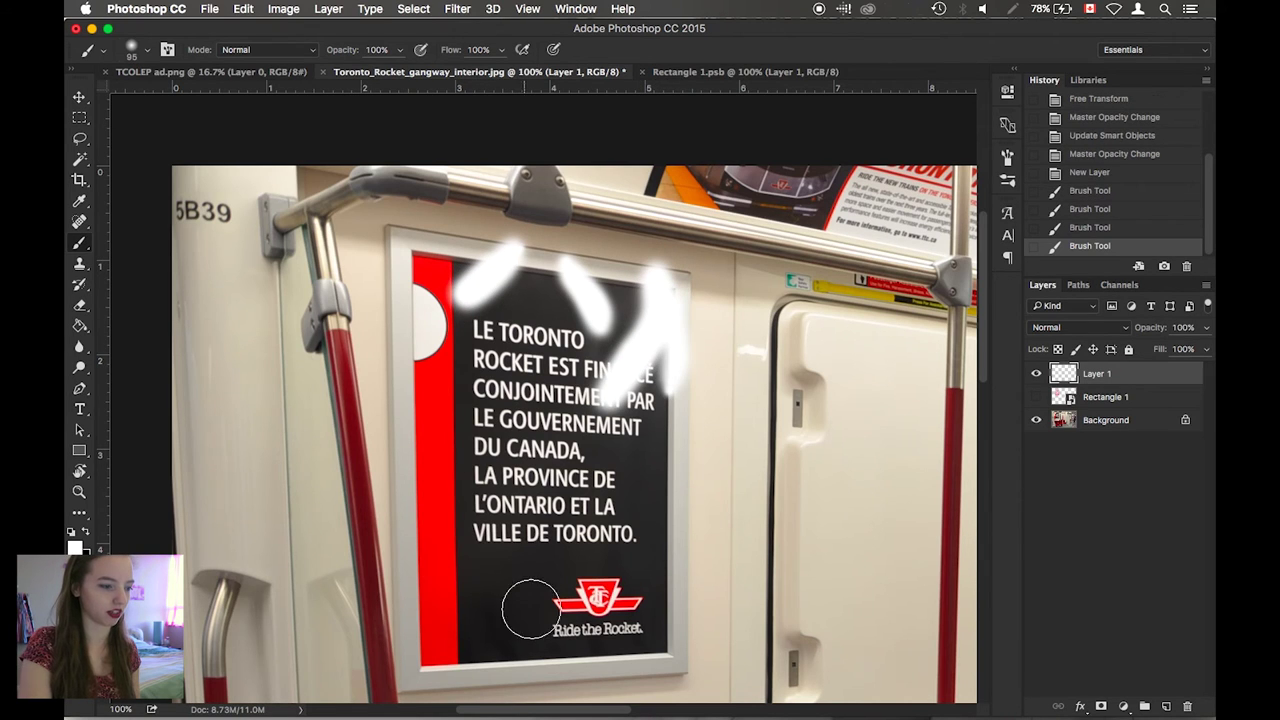
drag(523, 590, 528, 680)
key(x)
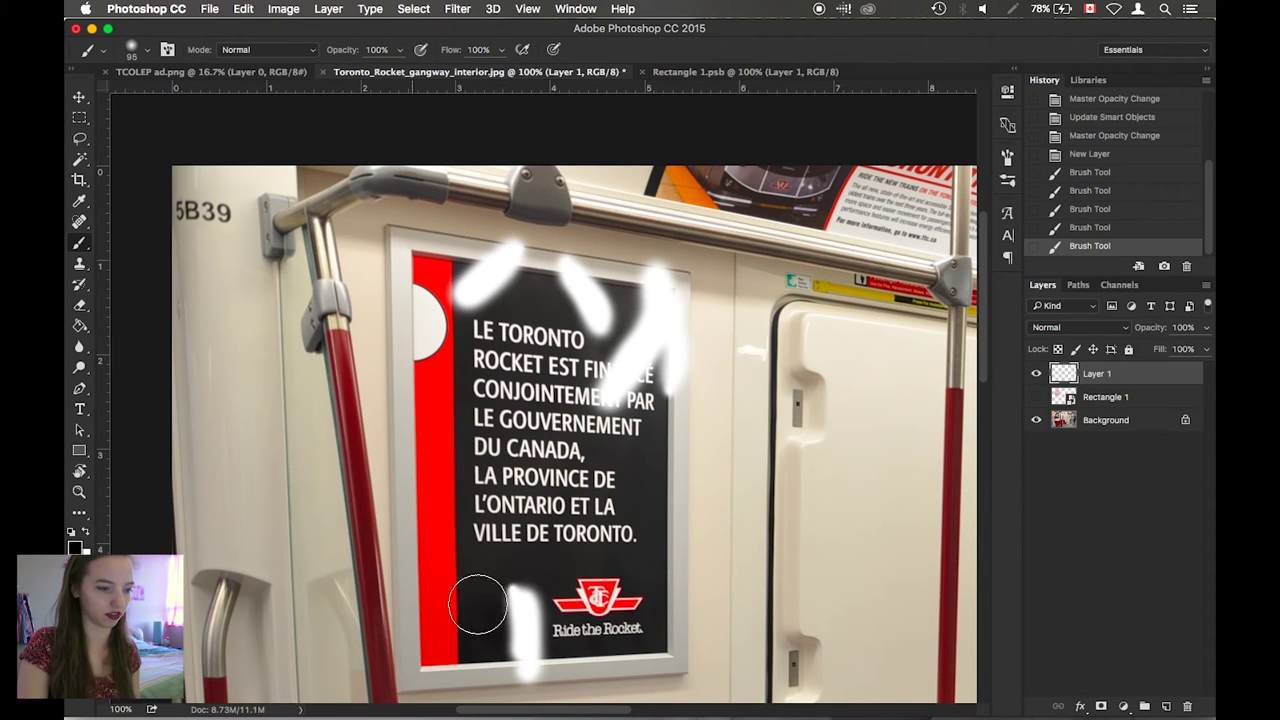
mouse_move(477, 606)
mouse_down()
mouse_move(480, 640)
mouse_move(466, 615)
mouse_move(476, 668)
mouse_up()
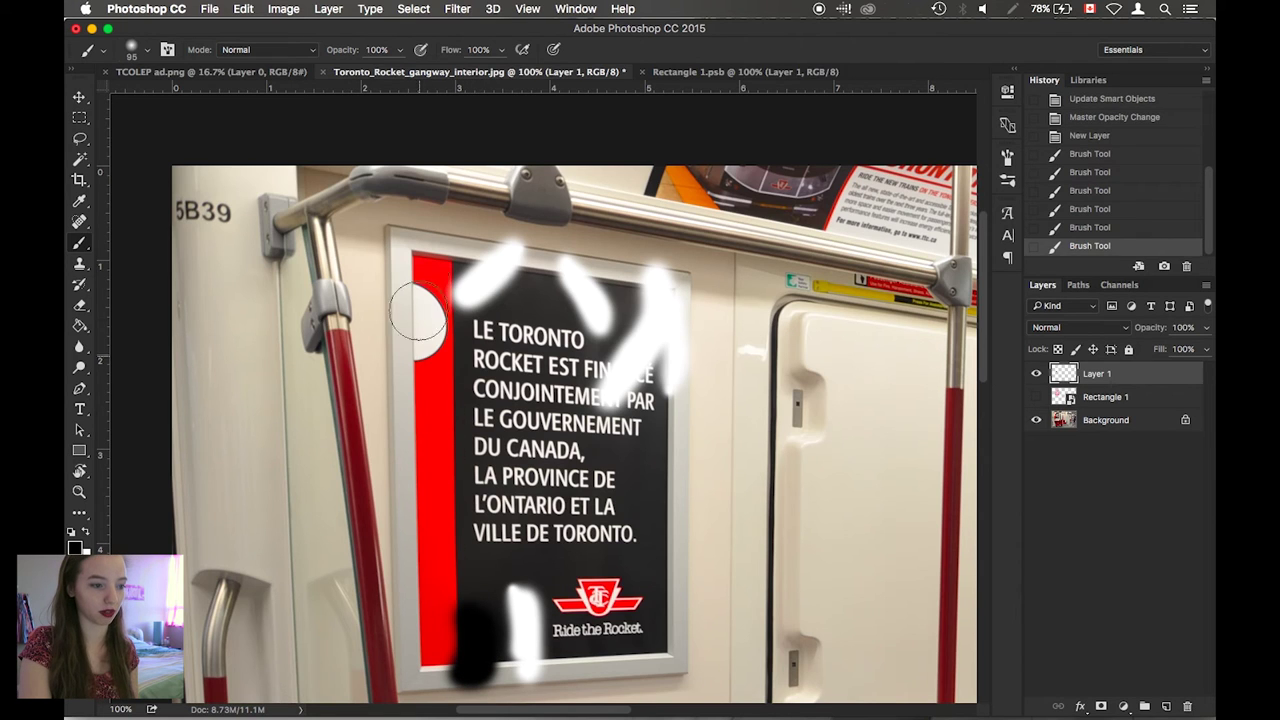
mouse_move(420, 242)
mouse_down()
mouse_move(490, 250)
mouse_move(400, 265)
mouse_move(490, 260)
mouse_move(538, 275)
mouse_move(505, 300)
mouse_up()
drag(605, 455, 545, 555)
mouse_move(670, 612)
mouse_down()
mouse_move(679, 361)
mouse_move(663, 352)
mouse_move(644, 405)
mouse_move(632, 385)
mouse_move(645, 270)
mouse_move(625, 335)
mouse_up()
- Apply a Gaussian Blur of about 30 px to the painted strokes
click(457, 8)
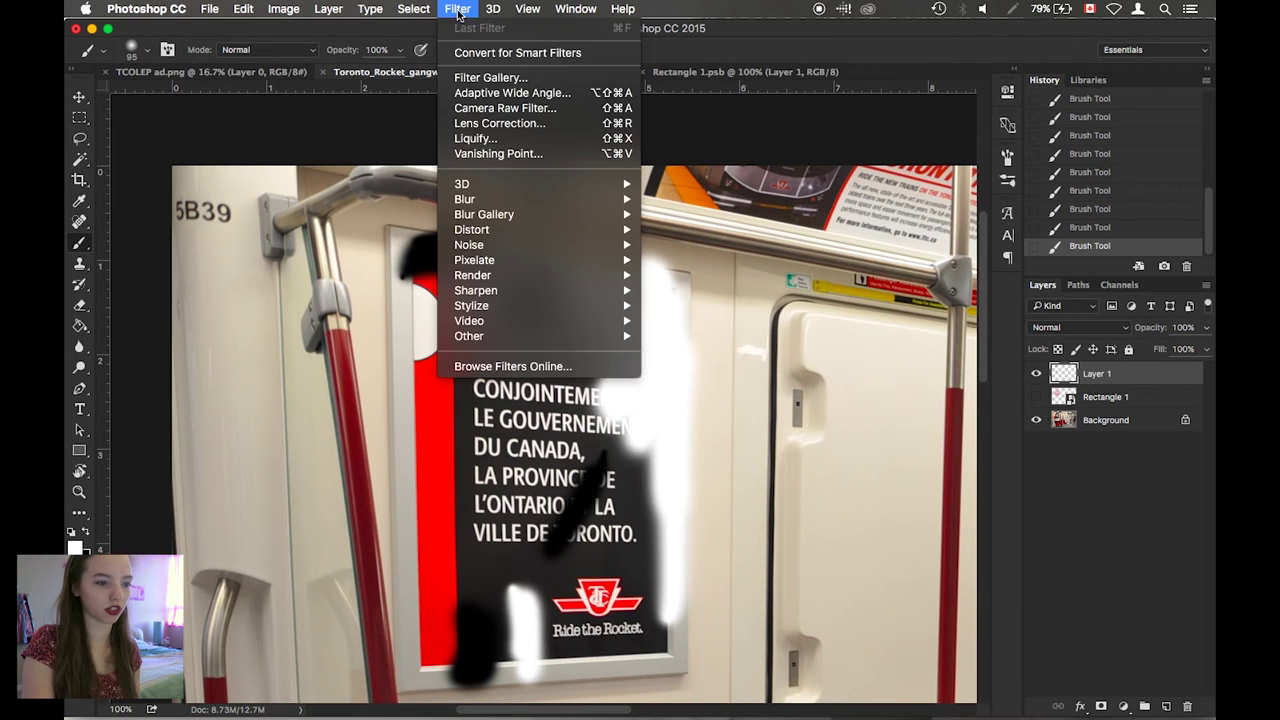
mouse_move(494, 205)
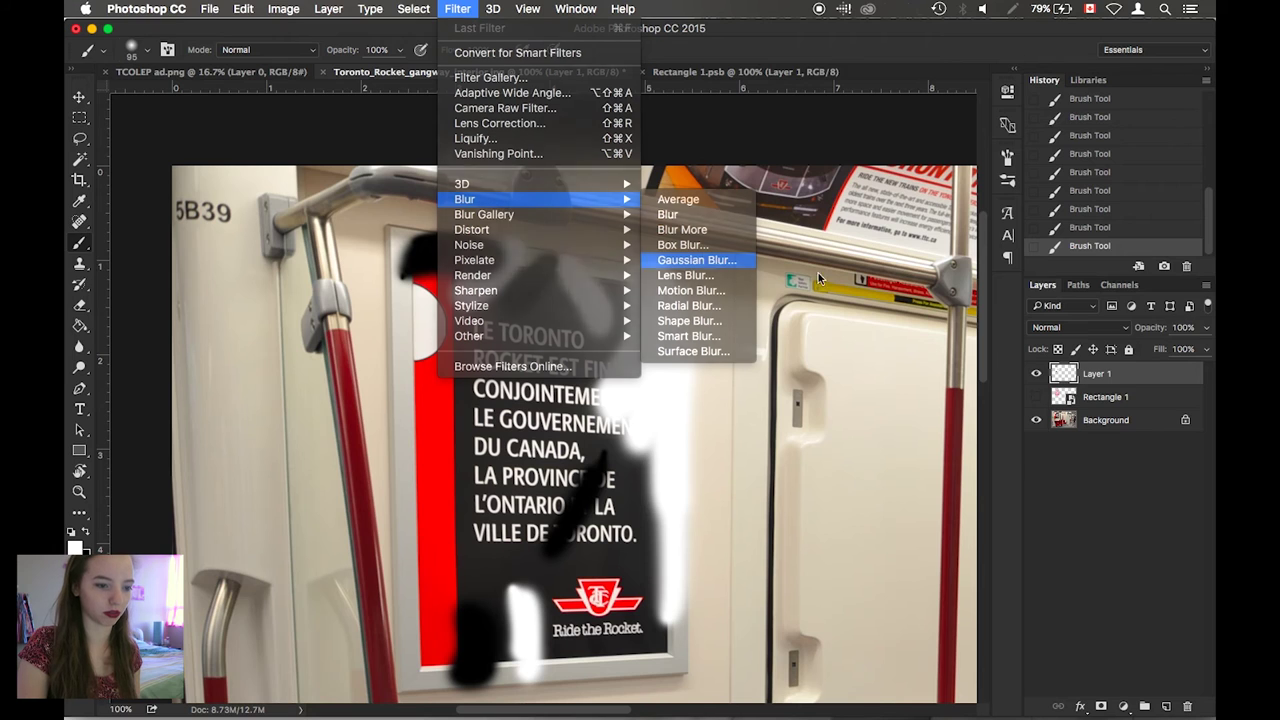
click(696, 260)
drag(993, 498, 999, 496)
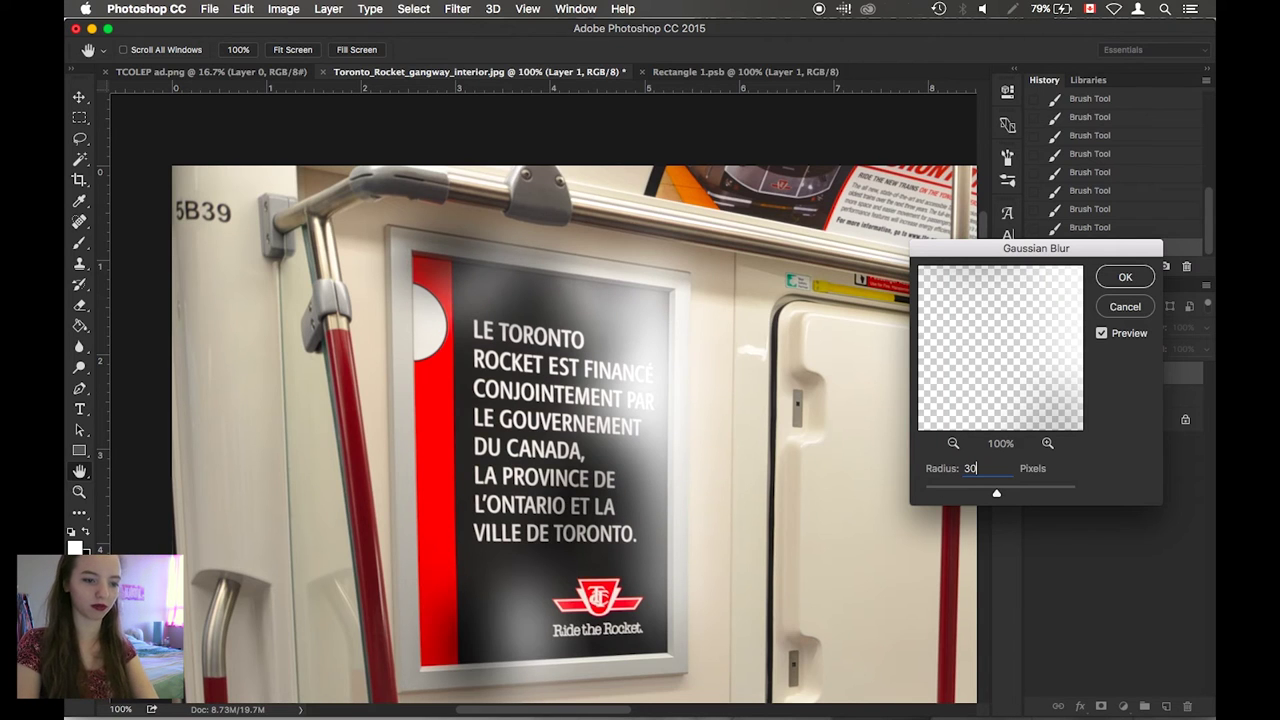
key(Return)
- Show the poster layer again at 100% opacity and open Layer 1's context menu
click(1037, 398)
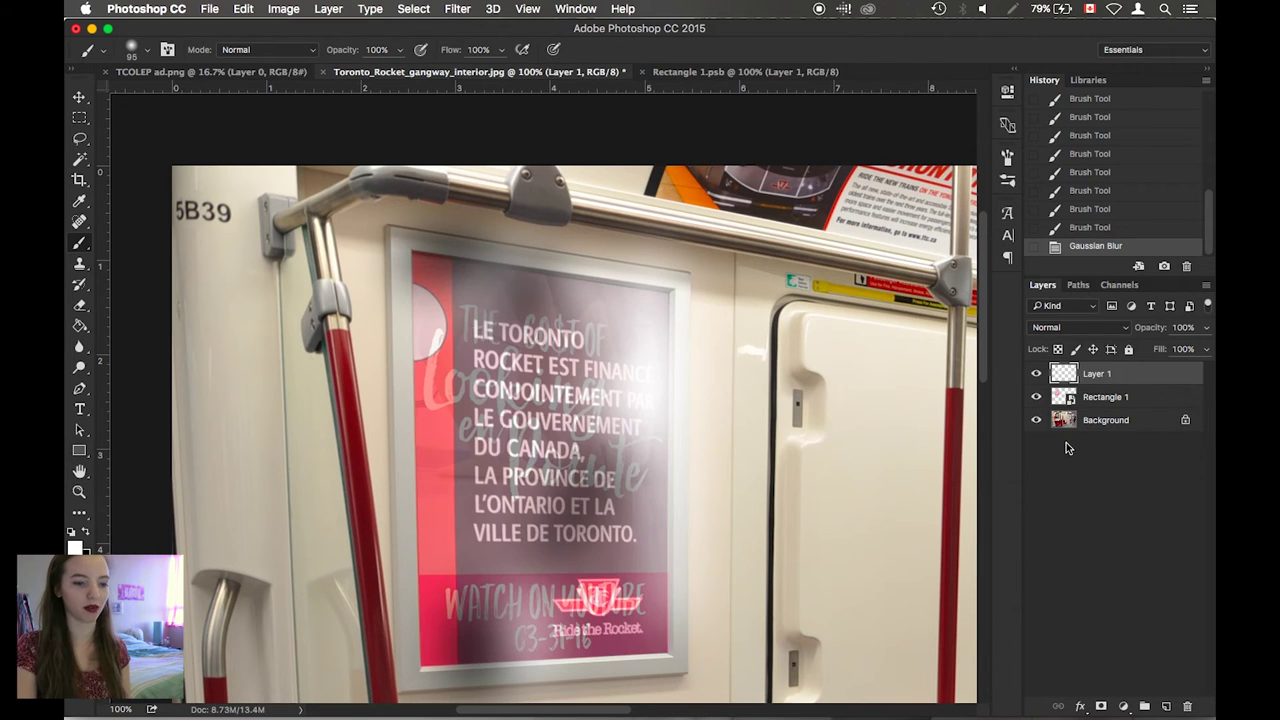
click(1126, 398)
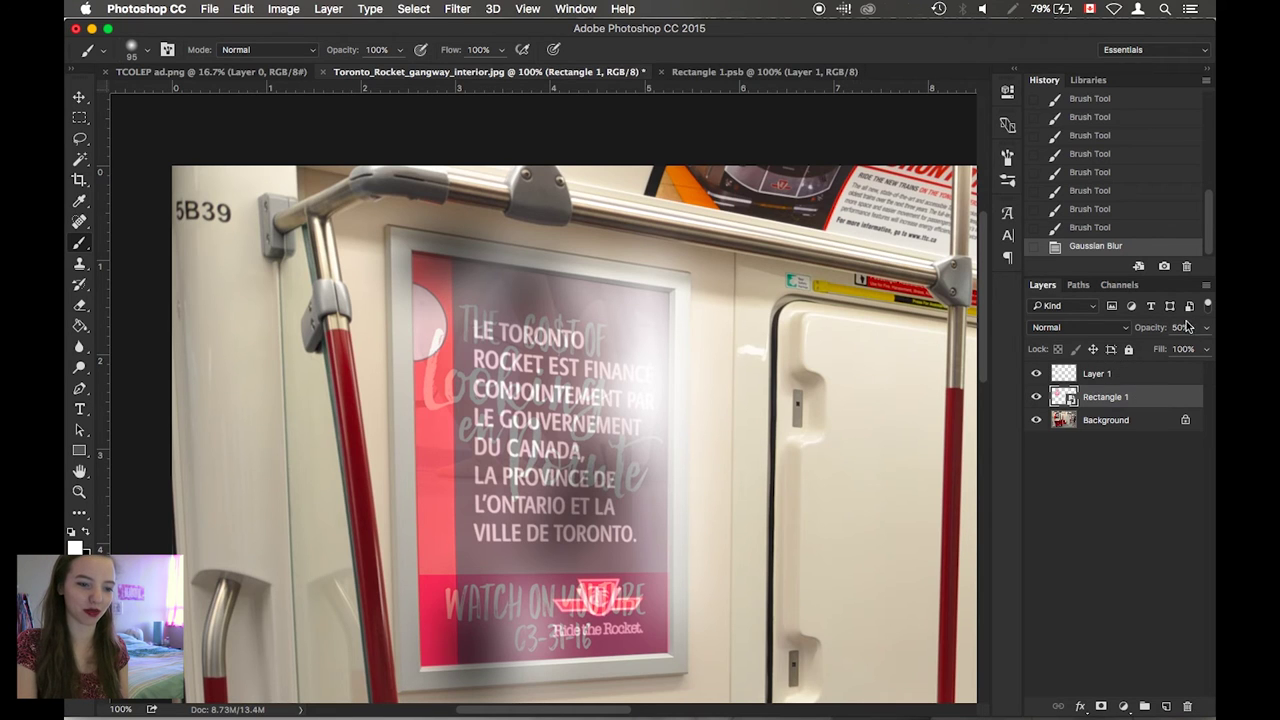
drag(1206, 327, 1188, 348)
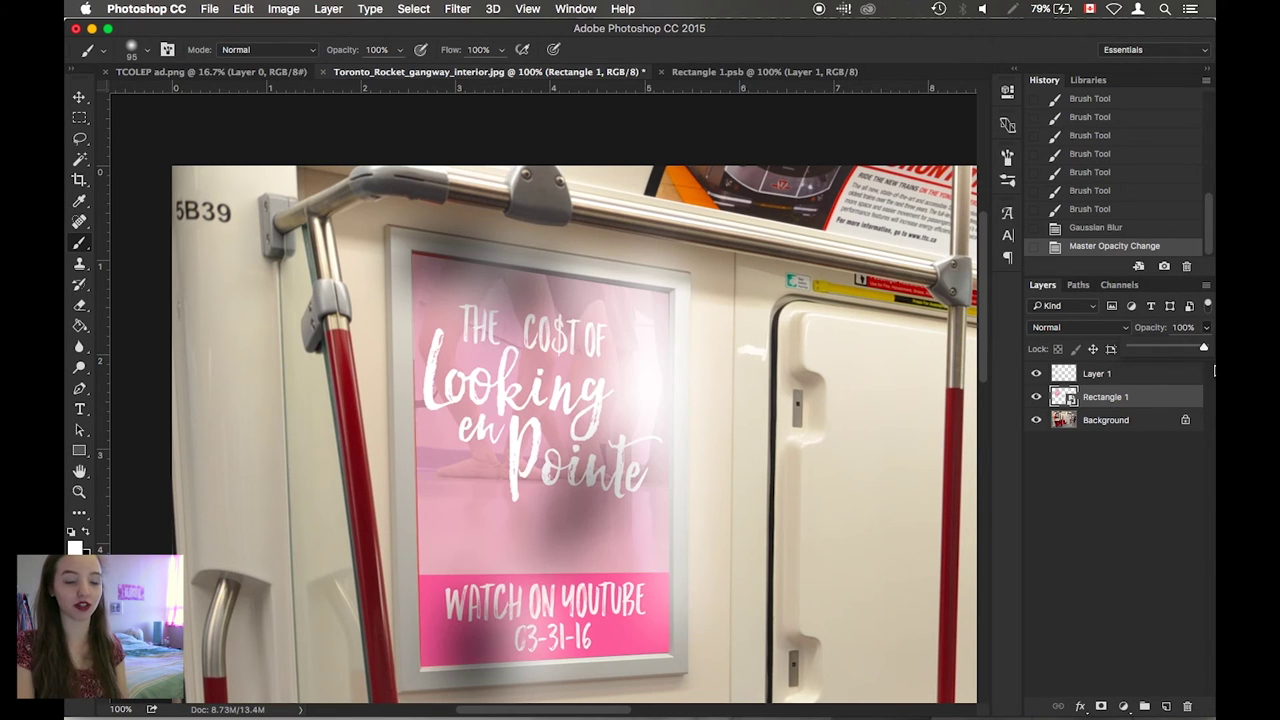
click(1148, 463)
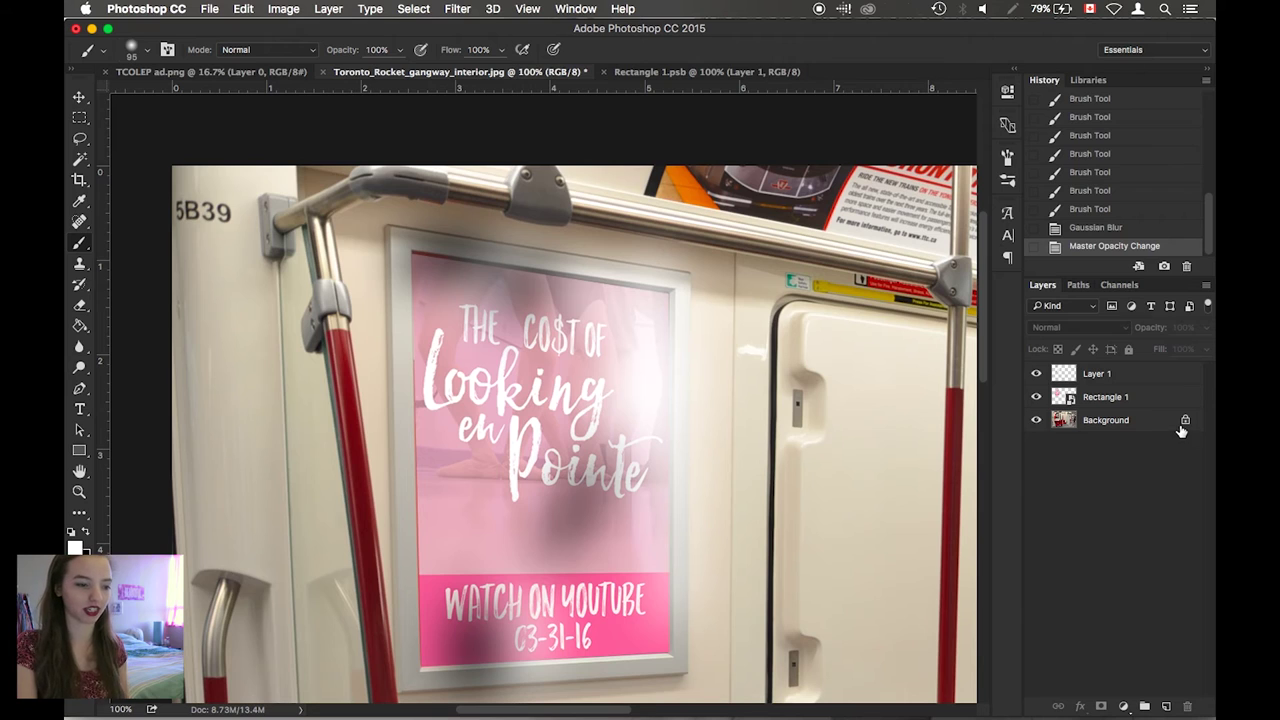
click(1104, 378)
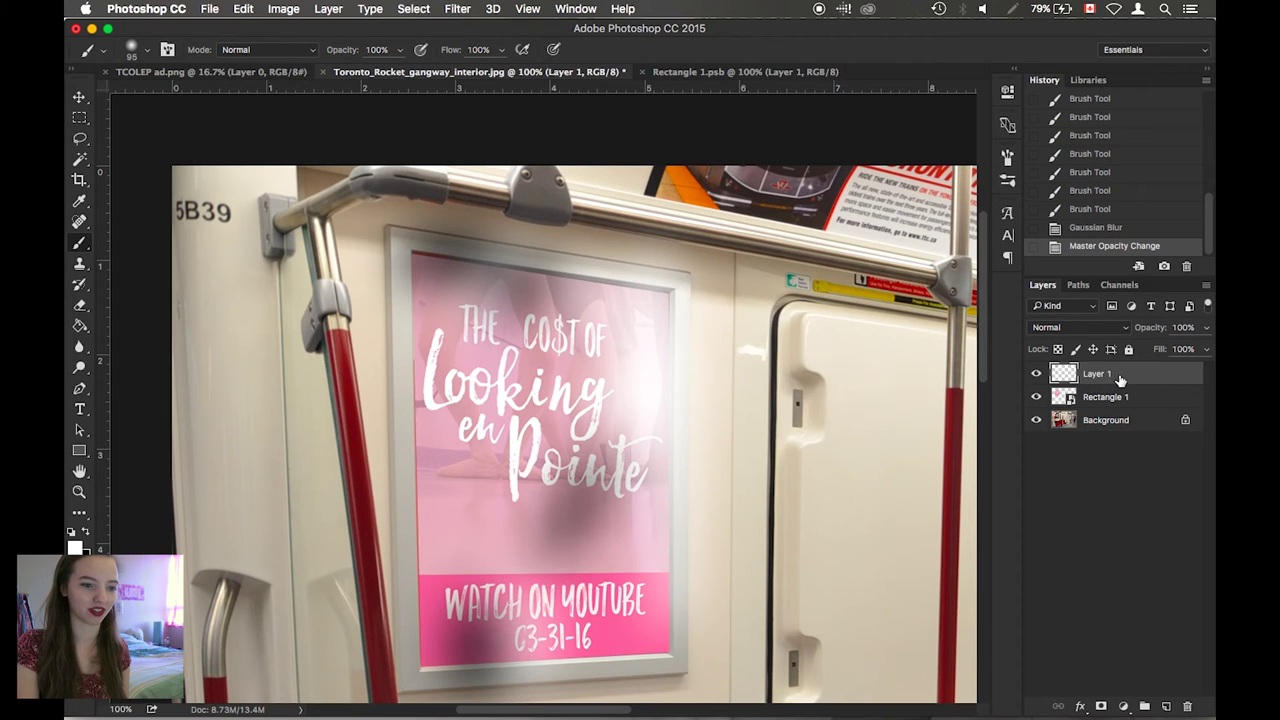
right_click(1114, 375)
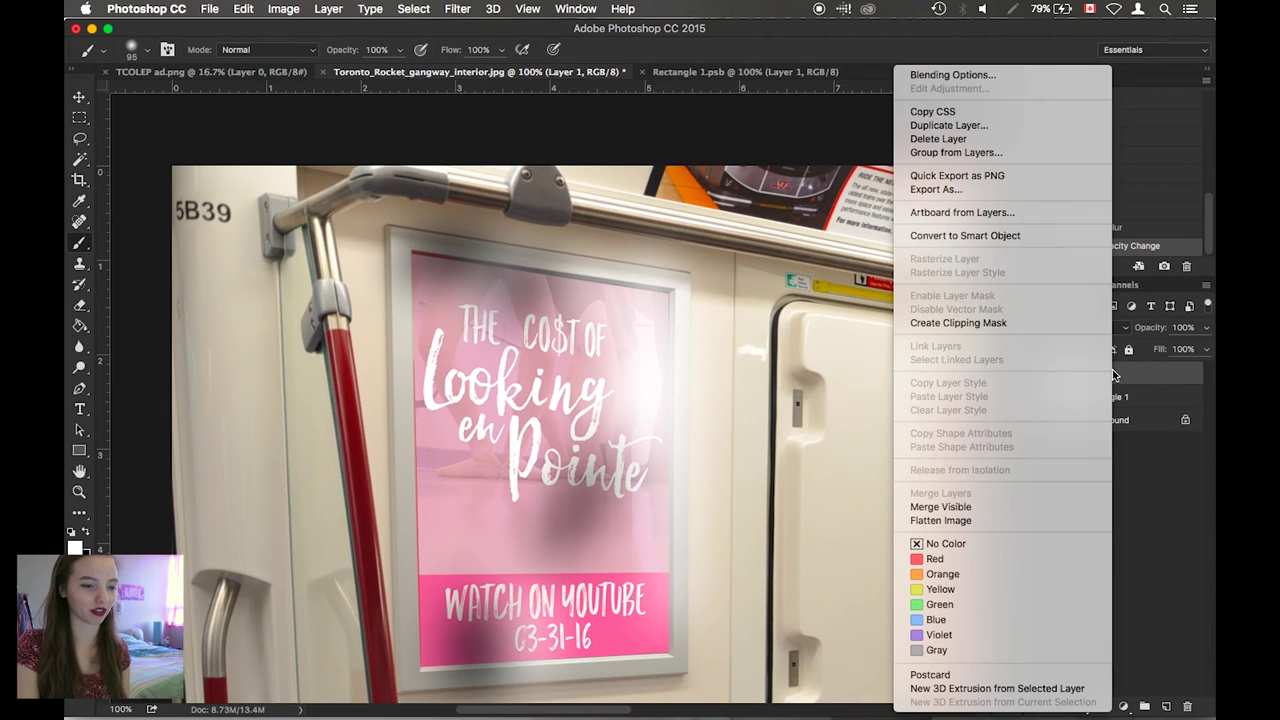
- Clip Layer 1 to the poster layer and try Multiply, Color and Soft Light blending
click(1073, 331)
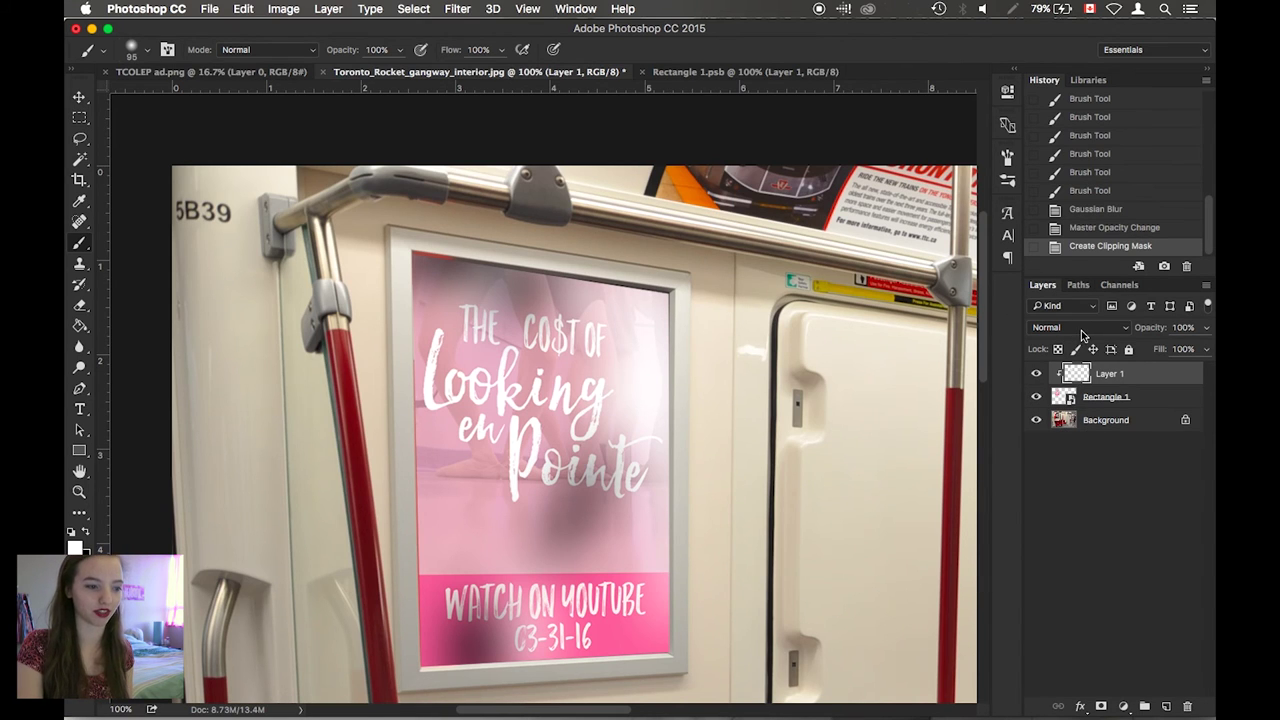
click(1078, 330)
click(1085, 369)
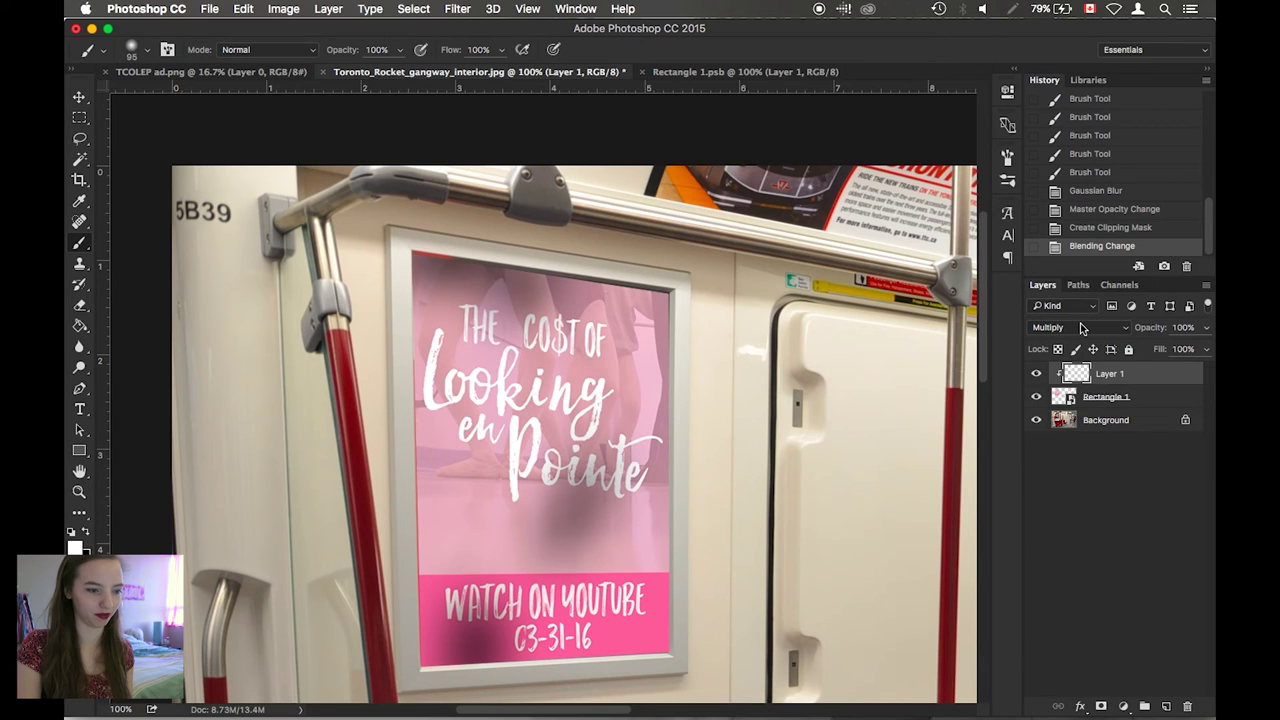
click(1080, 328)
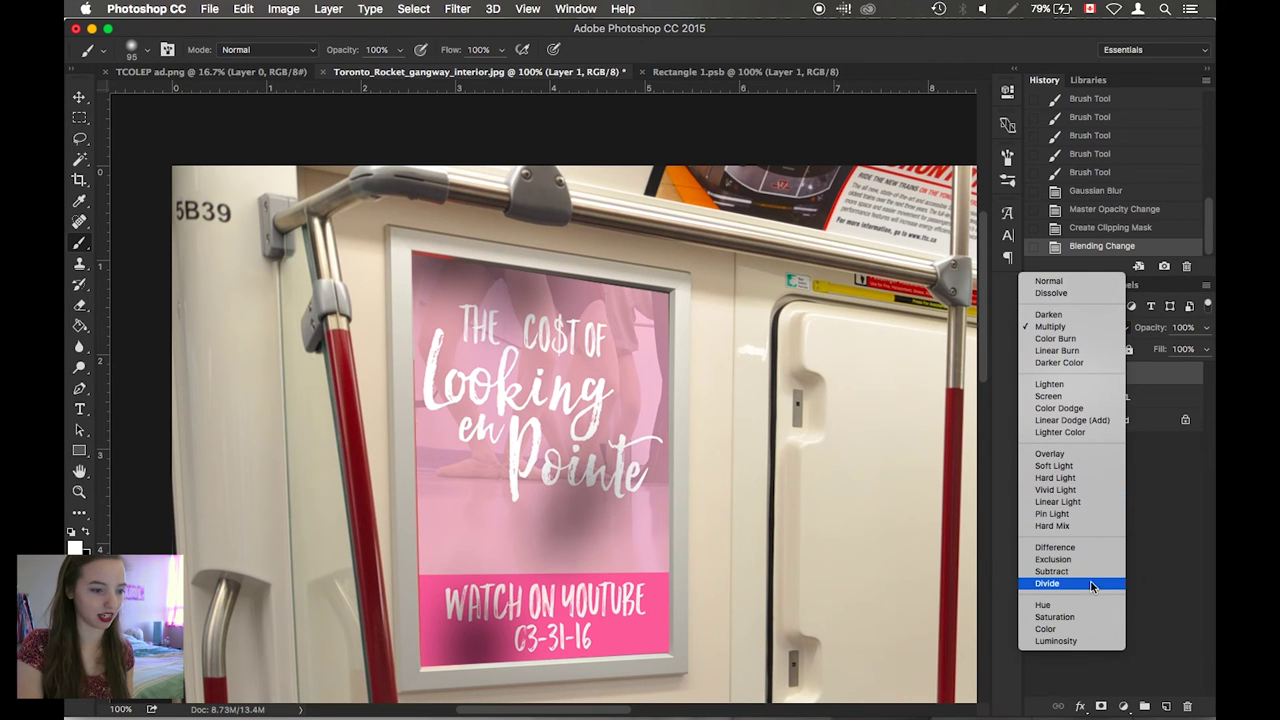
click(1090, 629)
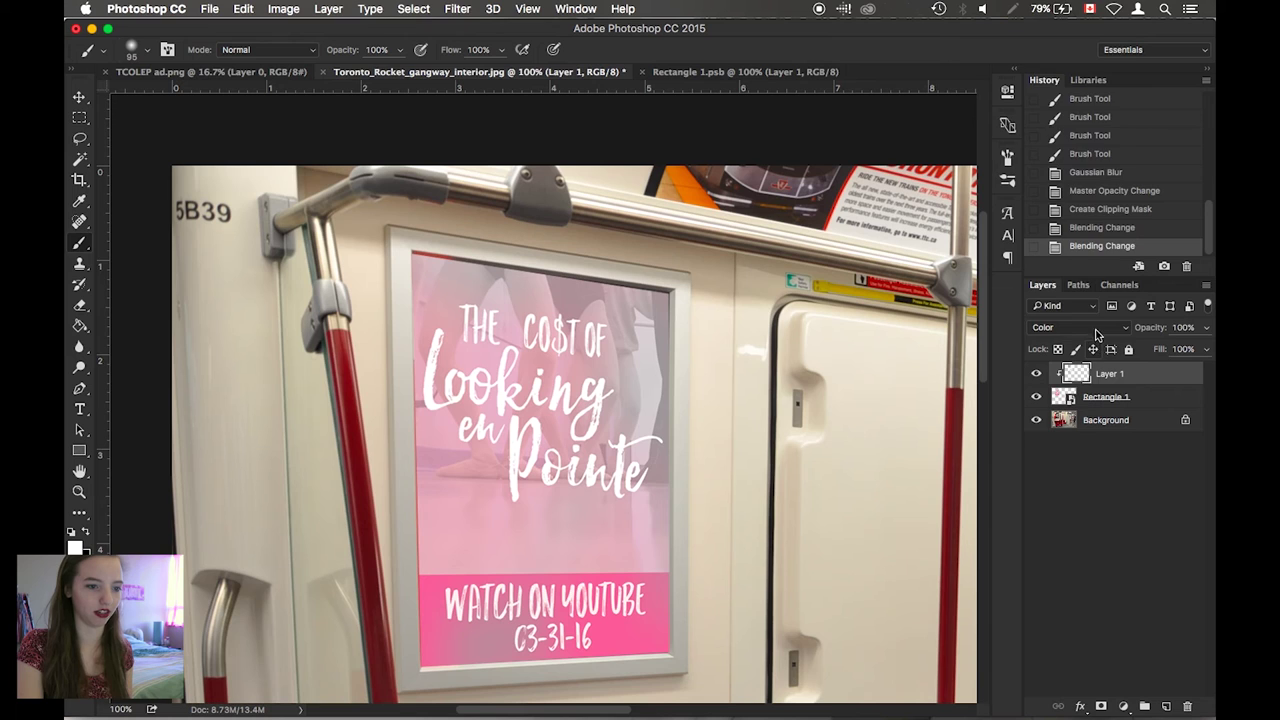
click(1090, 330)
click(1080, 163)
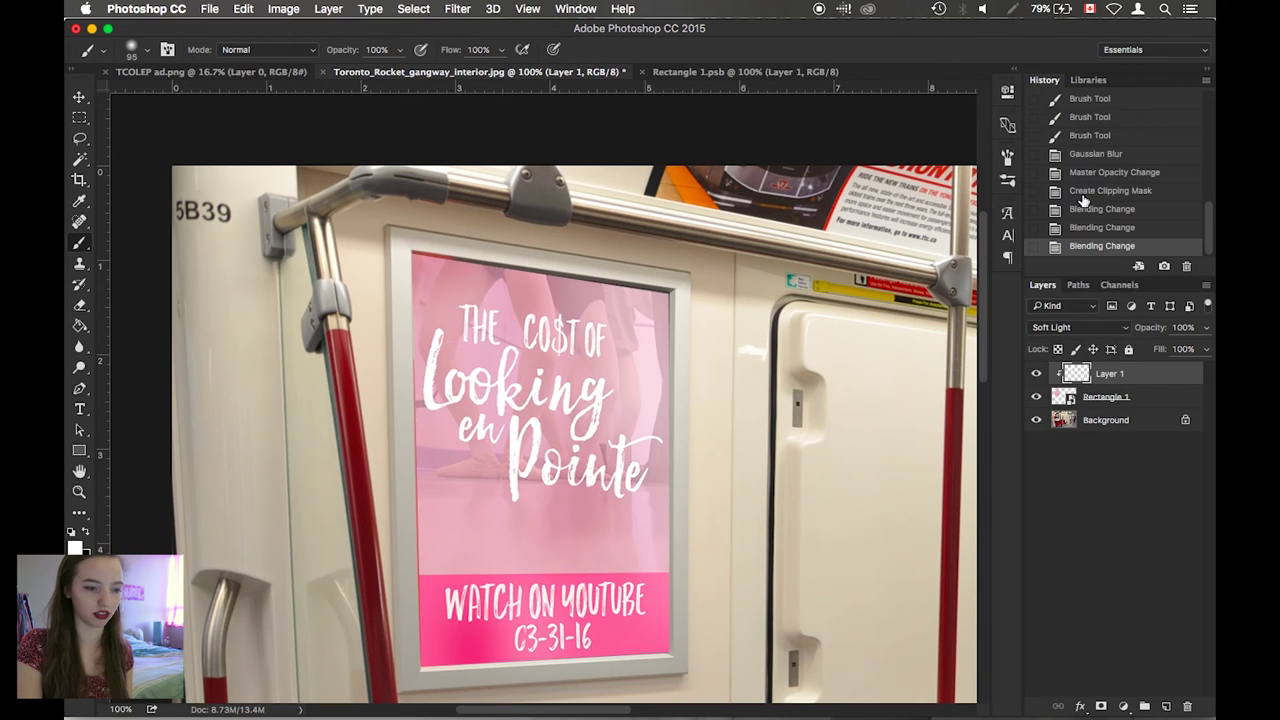
- Blend Layer 1 in Overlay mode at 49% opacity
click(1086, 330)
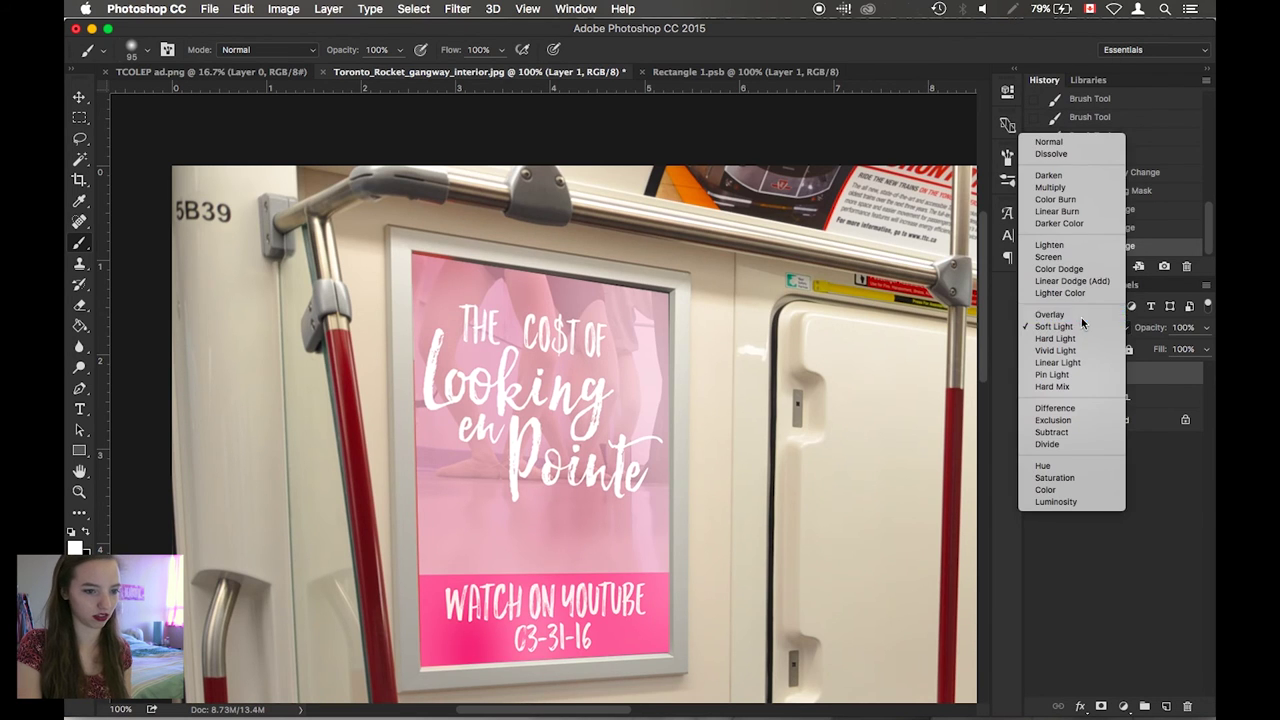
click(1088, 314)
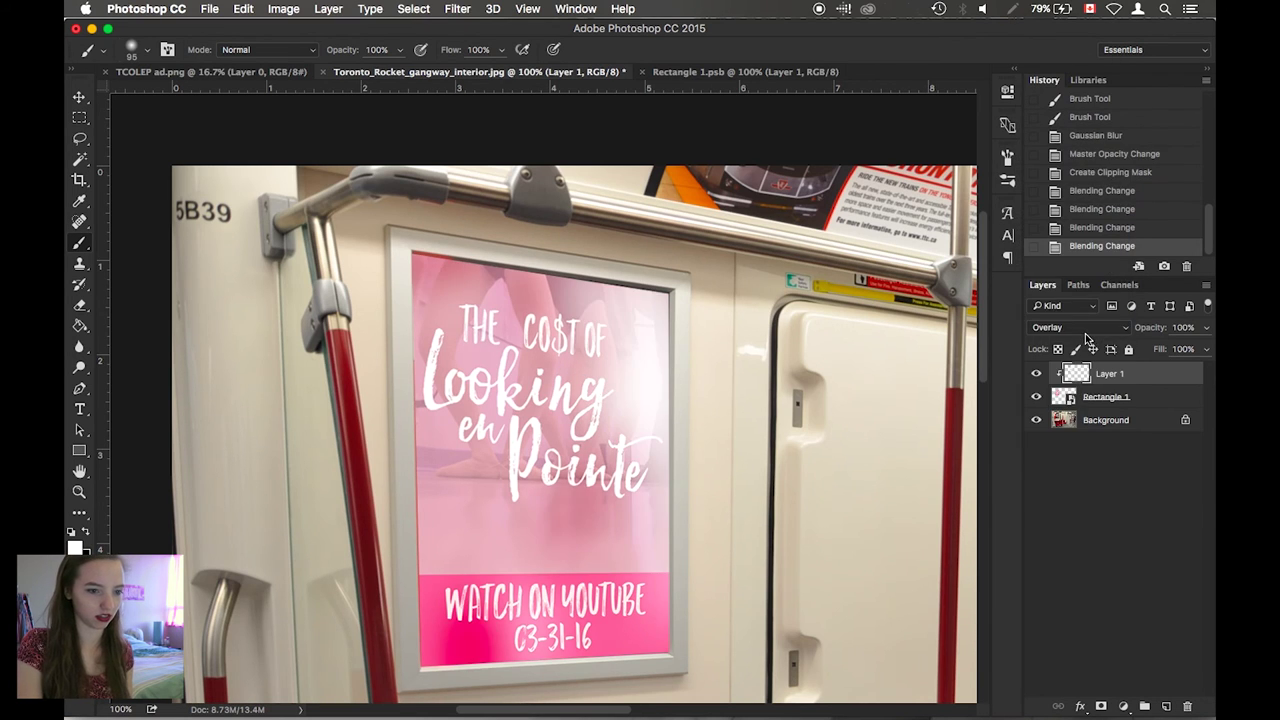
click(1206, 327)
drag(1202, 349, 1166, 349)
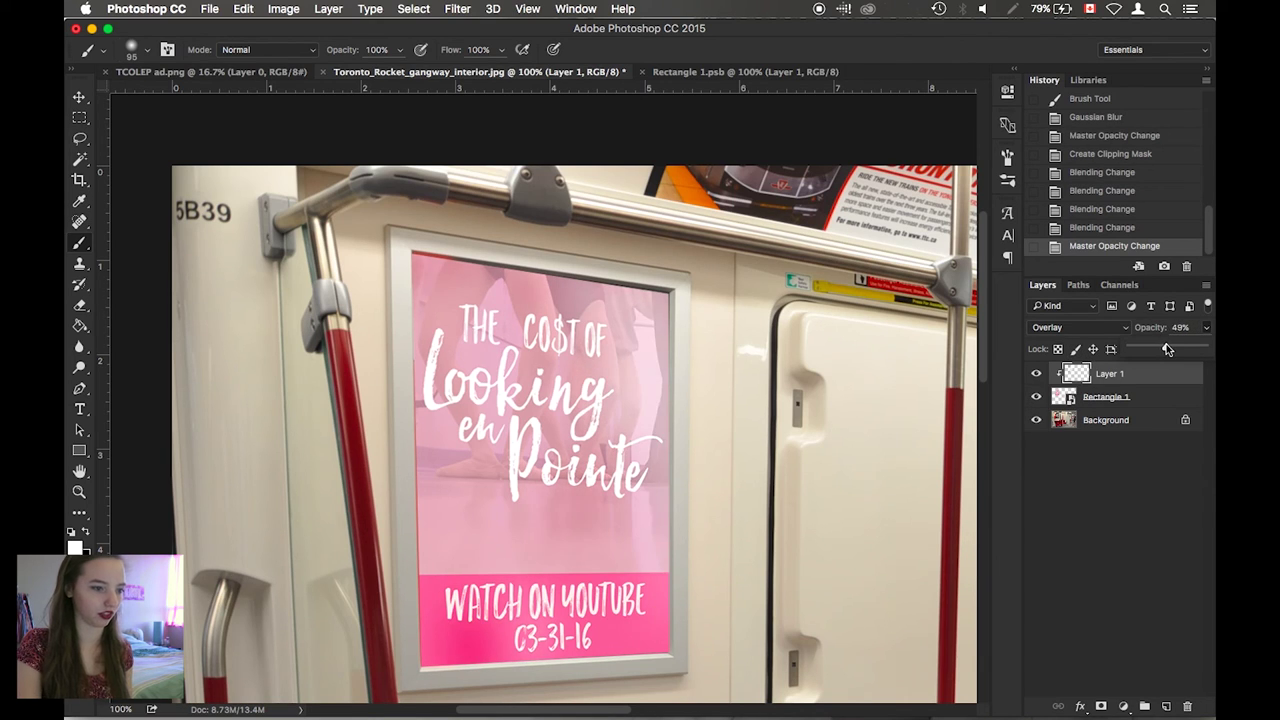
click(1133, 508)
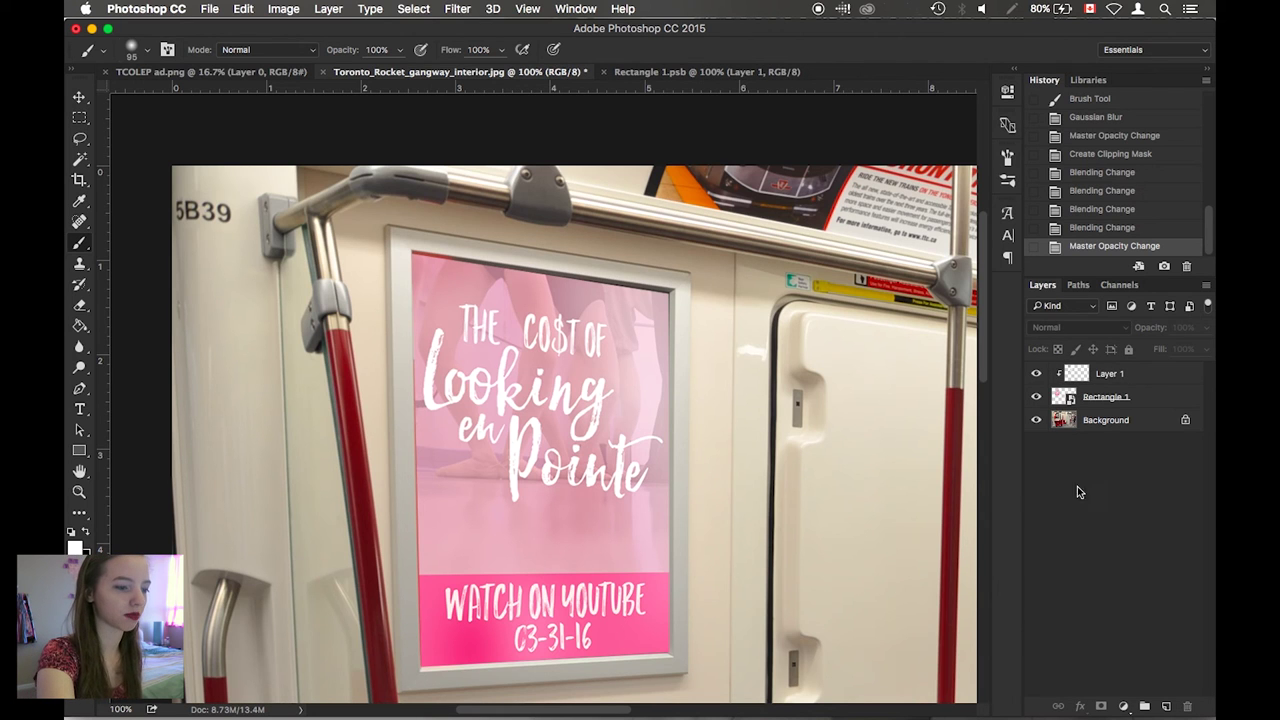
- Add a new empty layer, zoom in on the poster and set the brush to 9 px
key(super+minus)
key(super+minus)
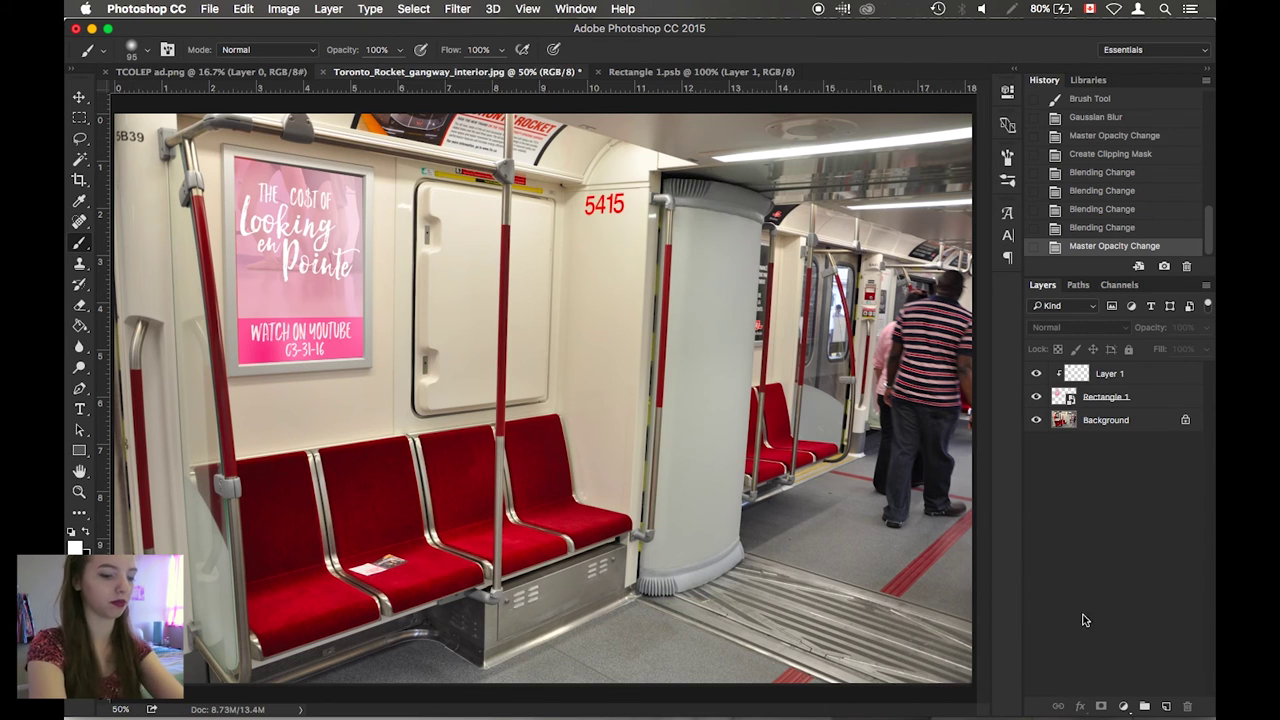
click(1166, 706)
key(super+equal)
key(super+equal)
key(super+equal)
key(super+equal)
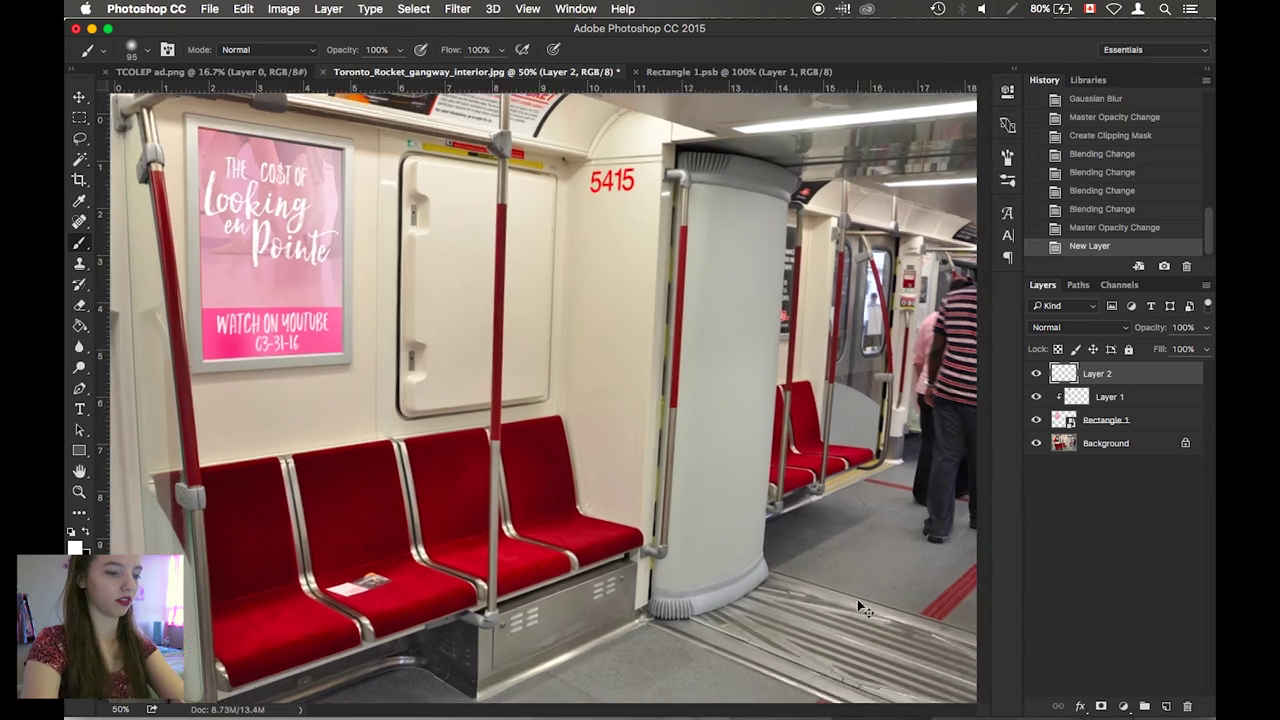
scroll(857, 600, left, 15)
scroll(857, 600, up, 10)
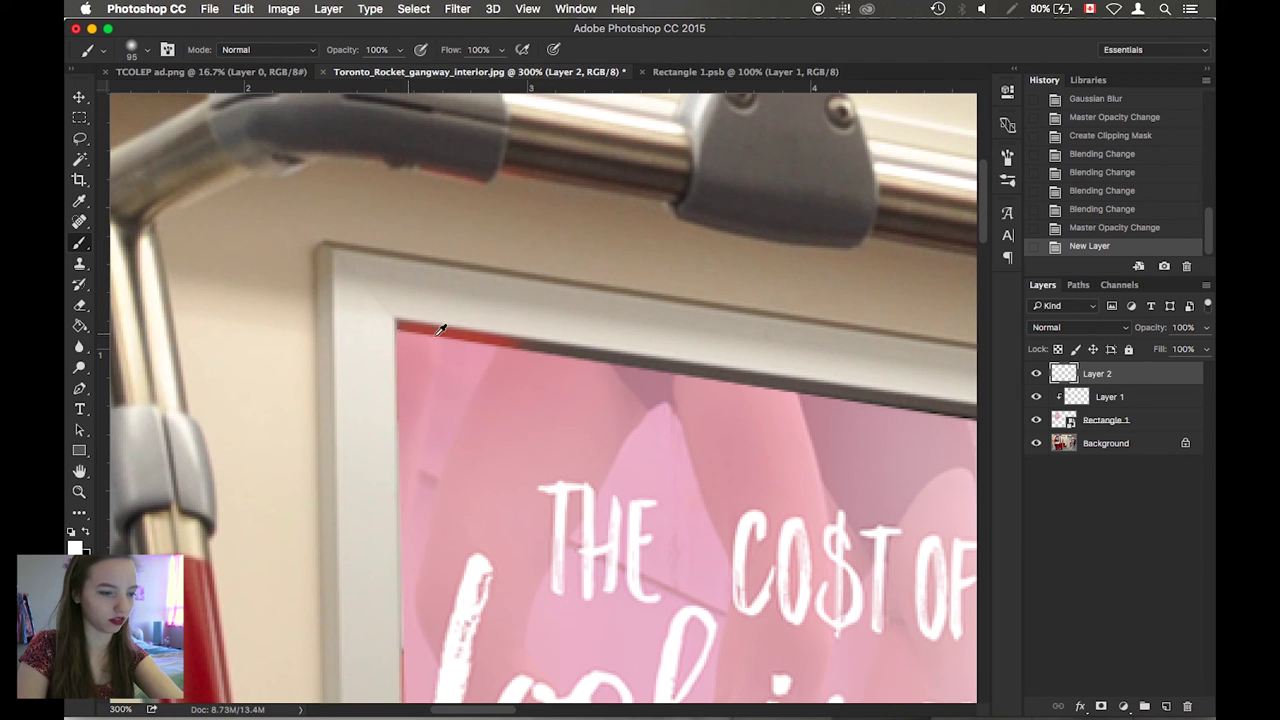
right_click(648, 350)
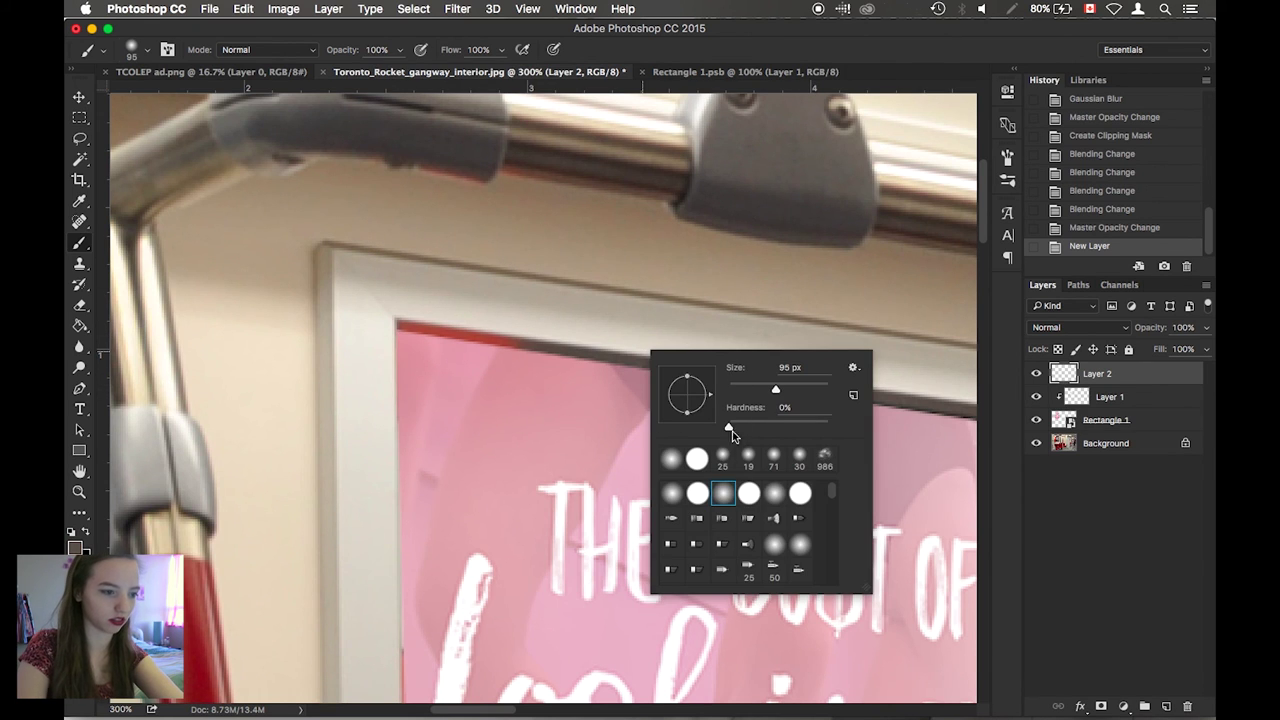
drag(773, 390, 732, 389)
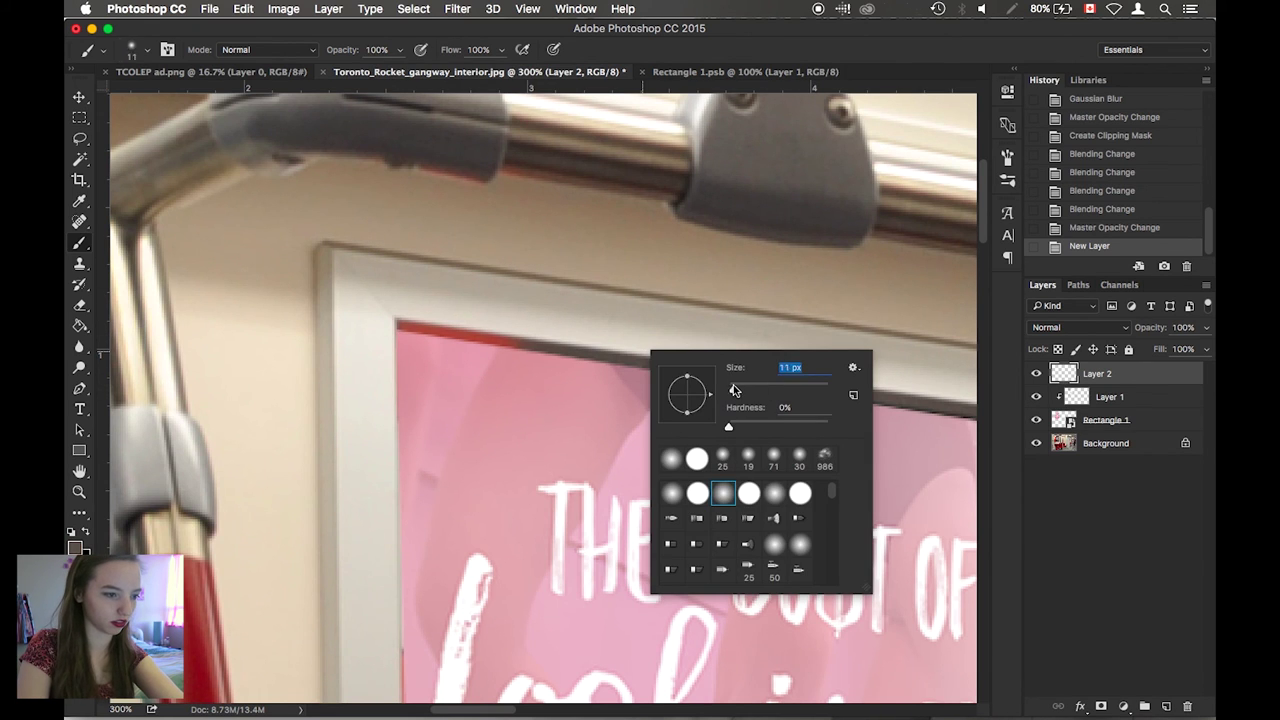
- Paint a dark shadow along the poster's top edge, erasing the excess
click(423, 330)
drag(400, 326, 500, 341)
click(497, 335)
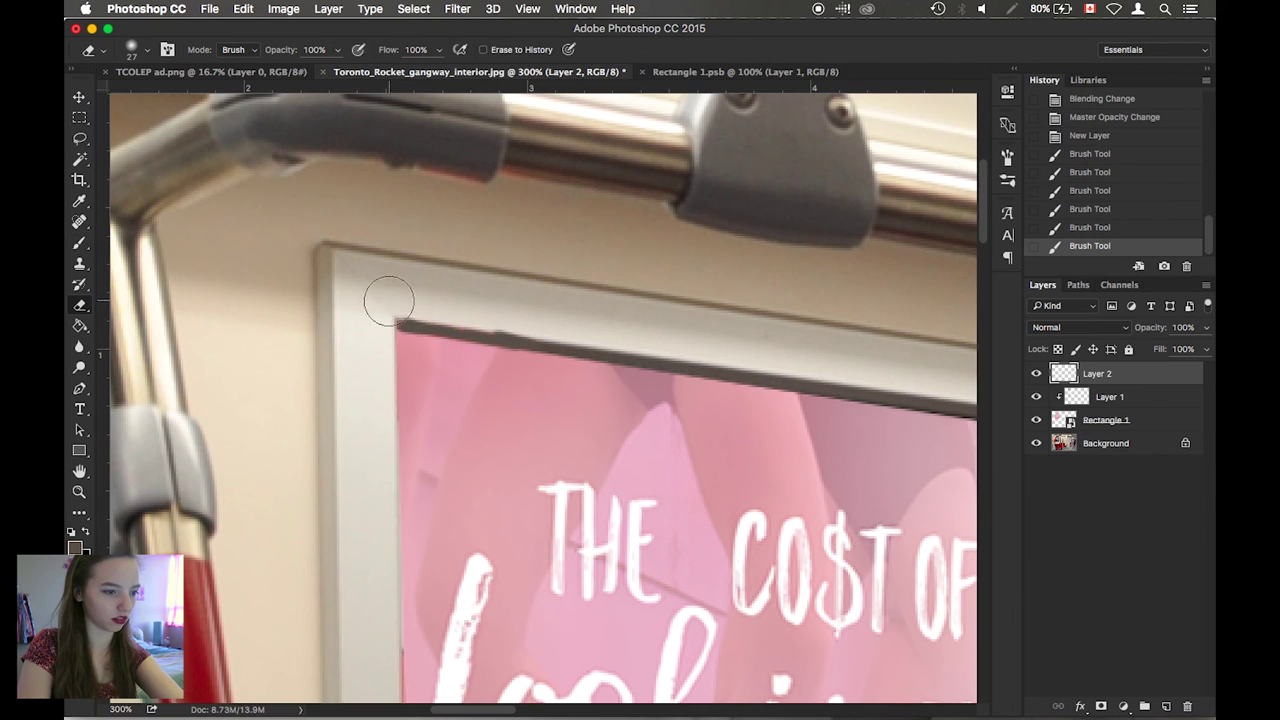
key(e)
mouse_move(469, 306)
mouse_down()
mouse_move(561, 324)
mouse_move(466, 310)
mouse_move(528, 320)
mouse_move(504, 346)
mouse_move(485, 336)
mouse_move(521, 343)
mouse_move(458, 332)
mouse_up()
key(b)
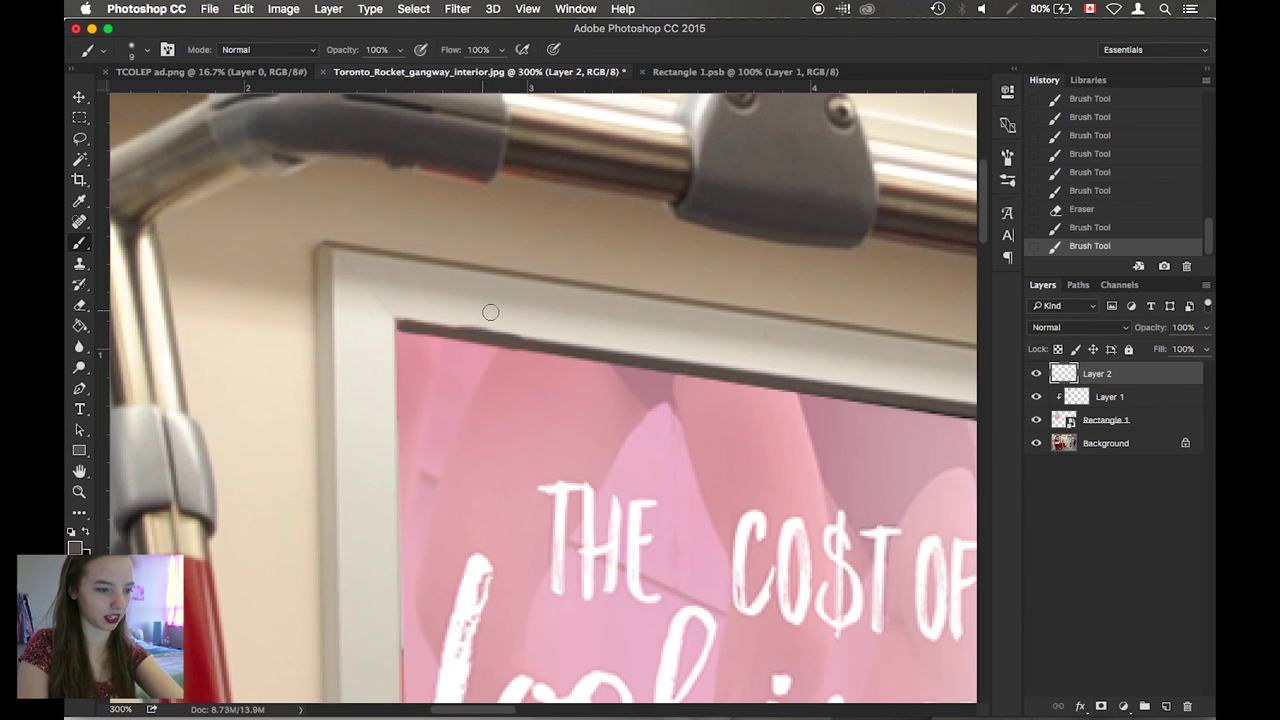
key(e)
mouse_move(466, 303)
mouse_down()
mouse_move(523, 314)
mouse_move(505, 310)
mouse_up()
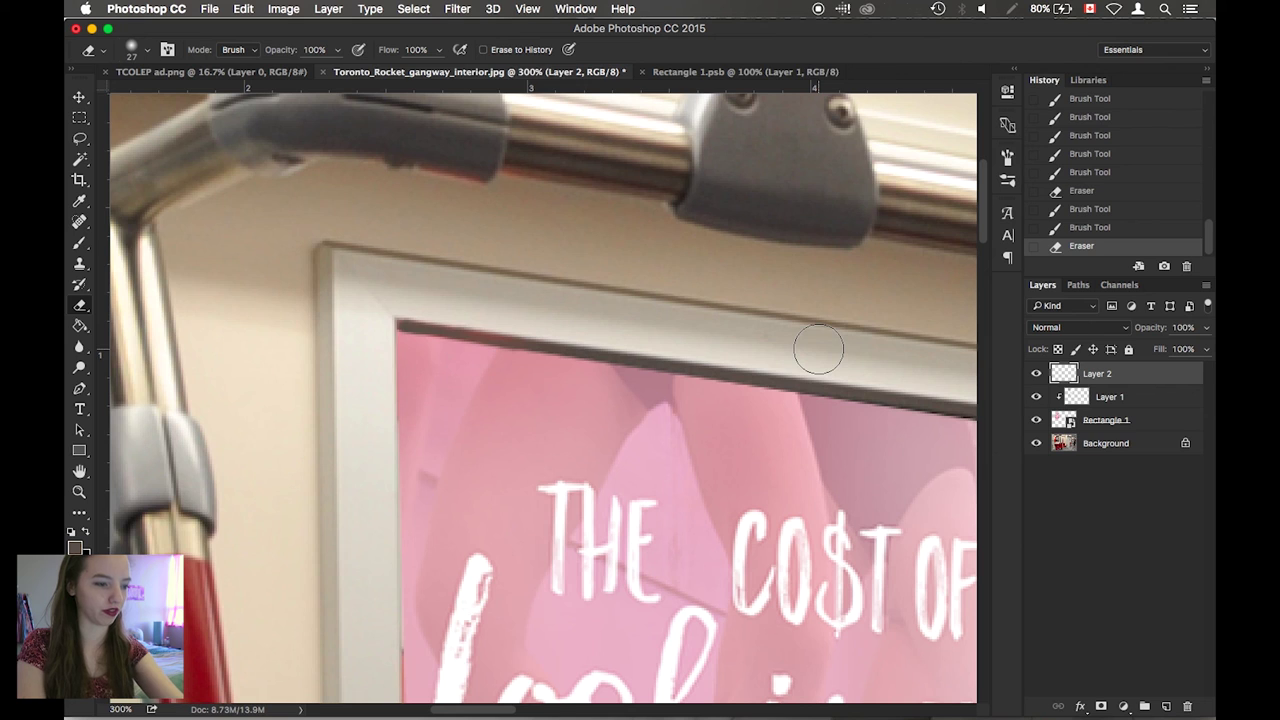
key(b)
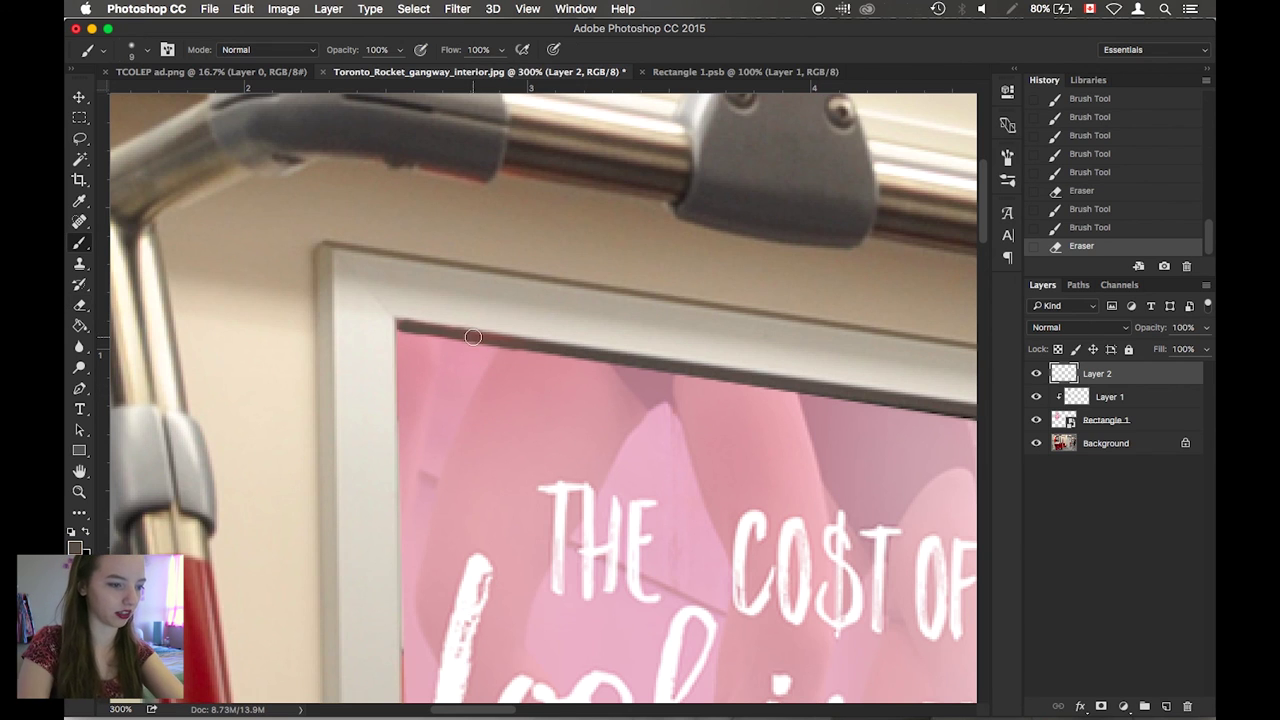
click(473, 337)
click(499, 342)
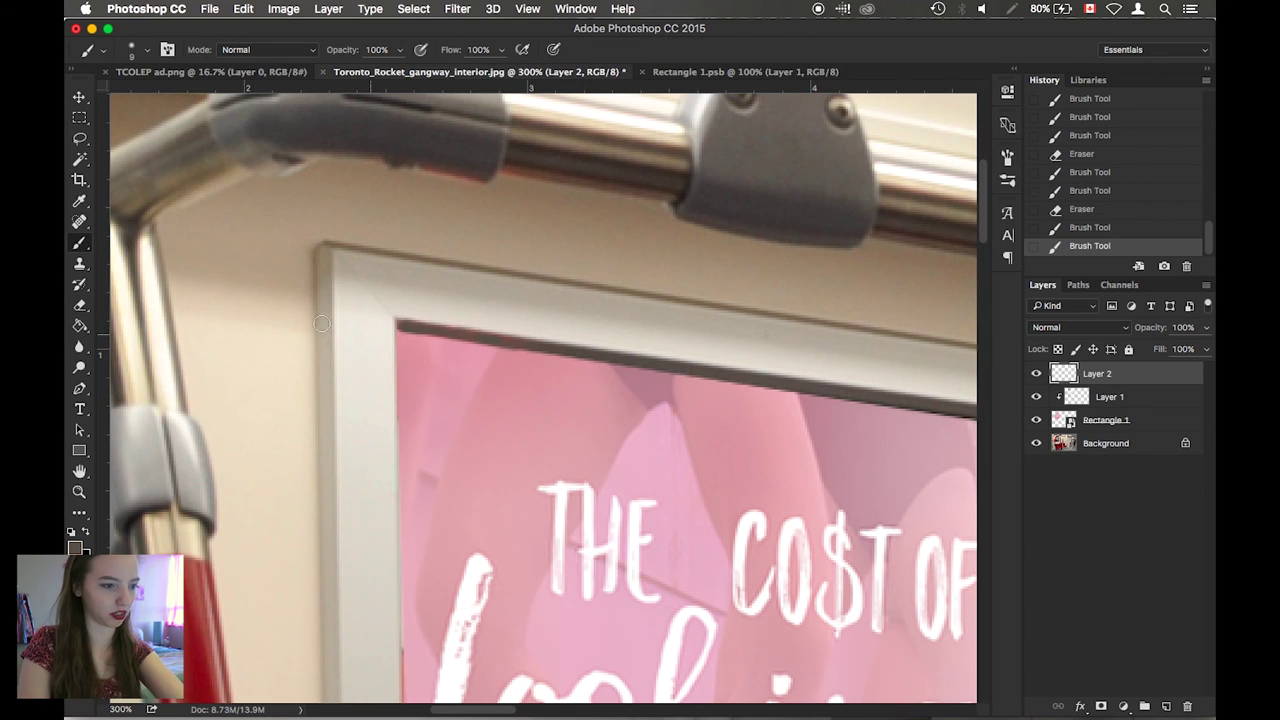
- Switch to the Blur tool and move Layer 2 beneath the poster, just above Background
click(81, 347)
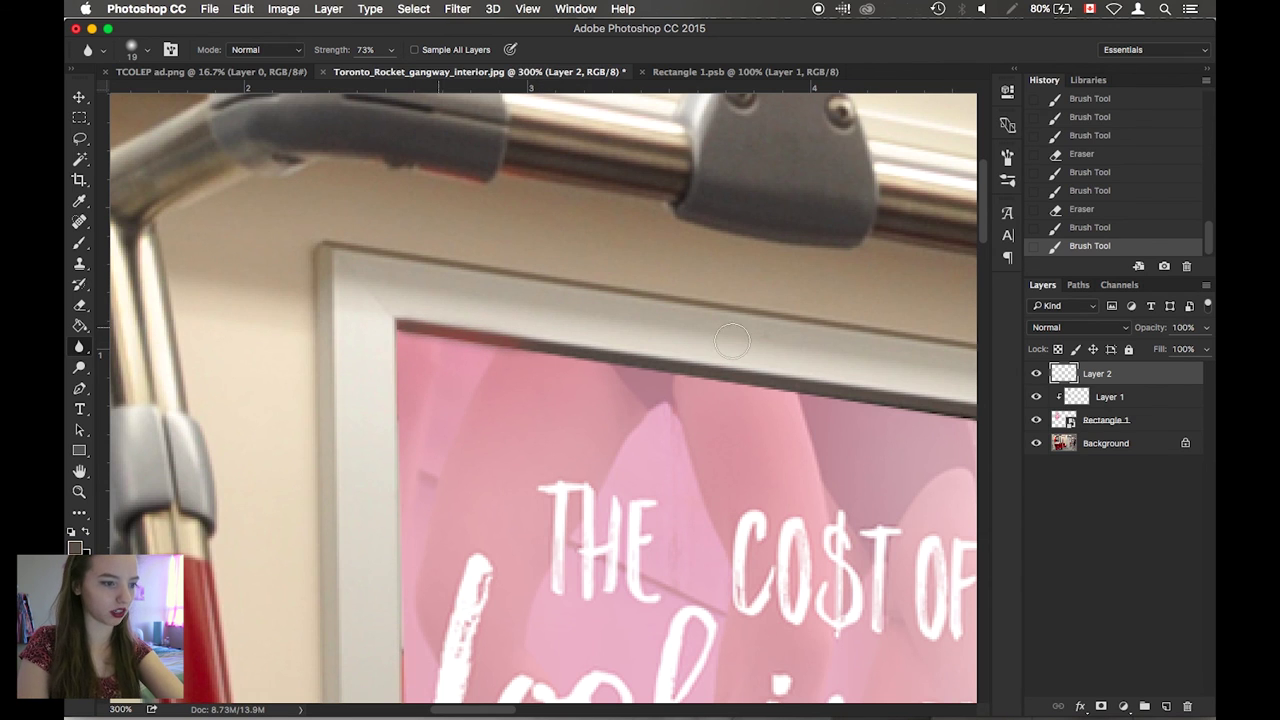
drag(1097, 373, 1098, 432)
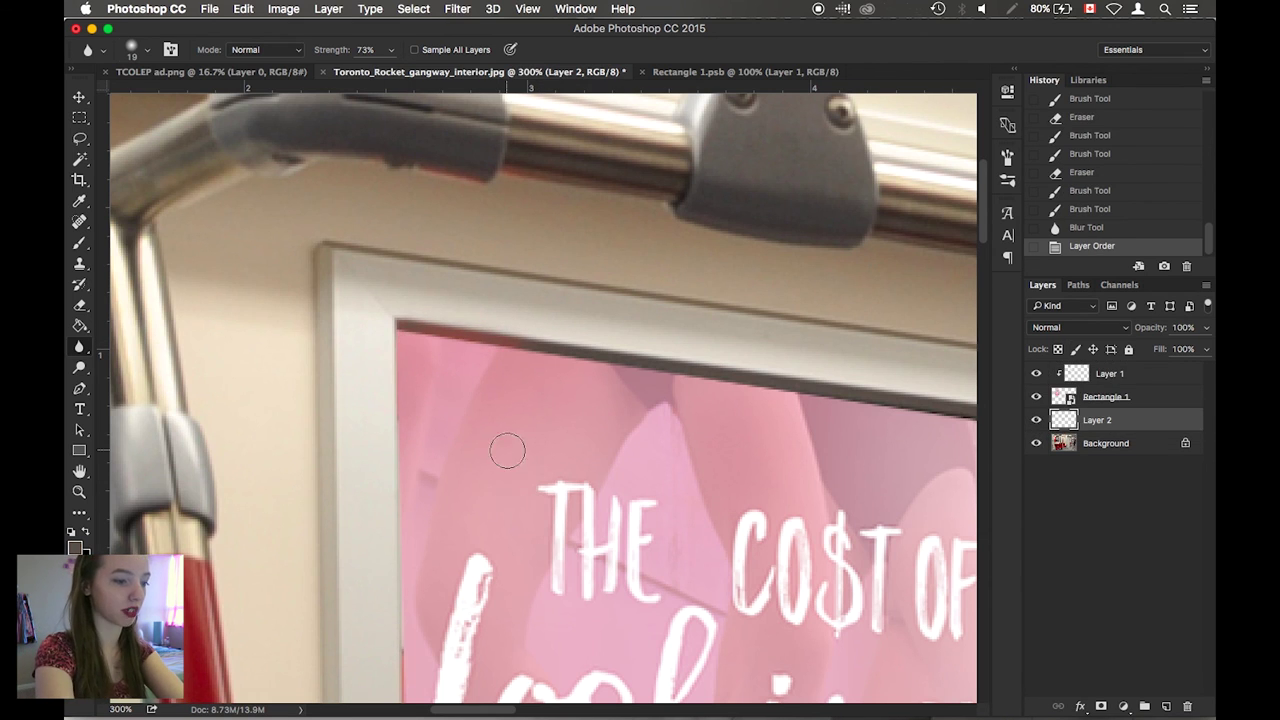
key(super+minus)
key(super+minus)
key(super+minus)
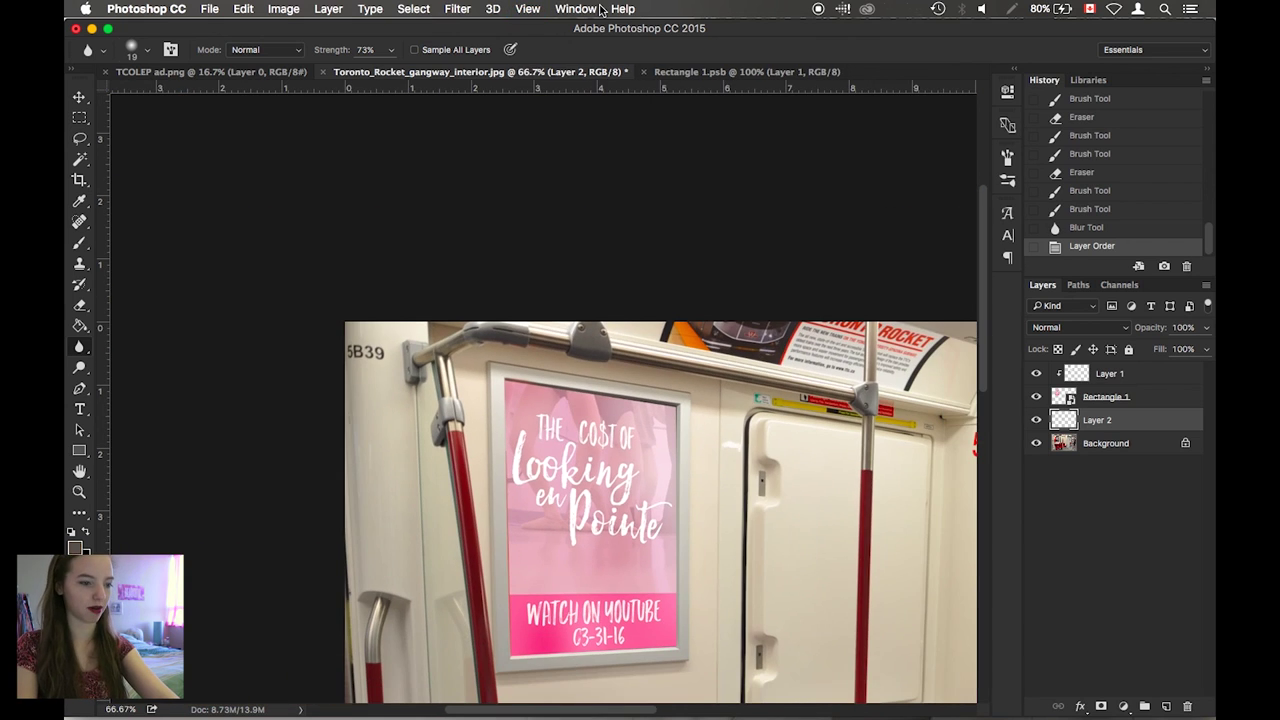
scroll(613, 477, down, 6)
scroll(613, 477, right, 7)
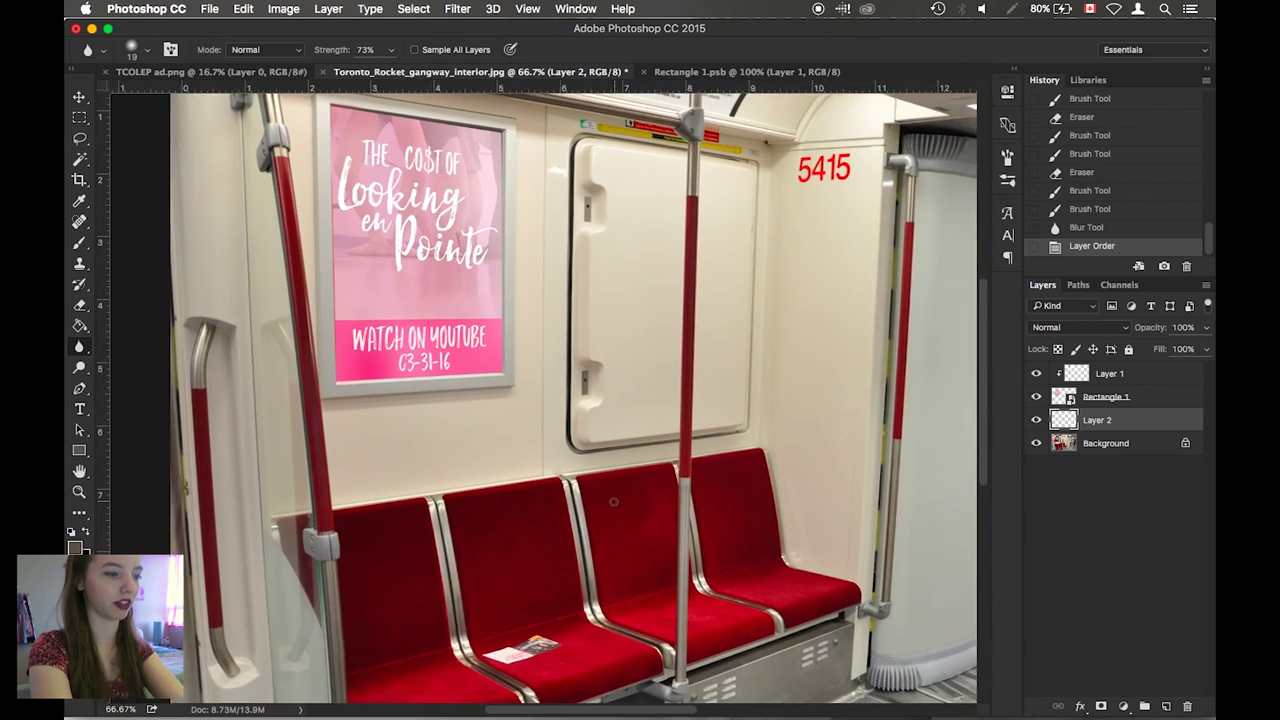
key(super+minus)
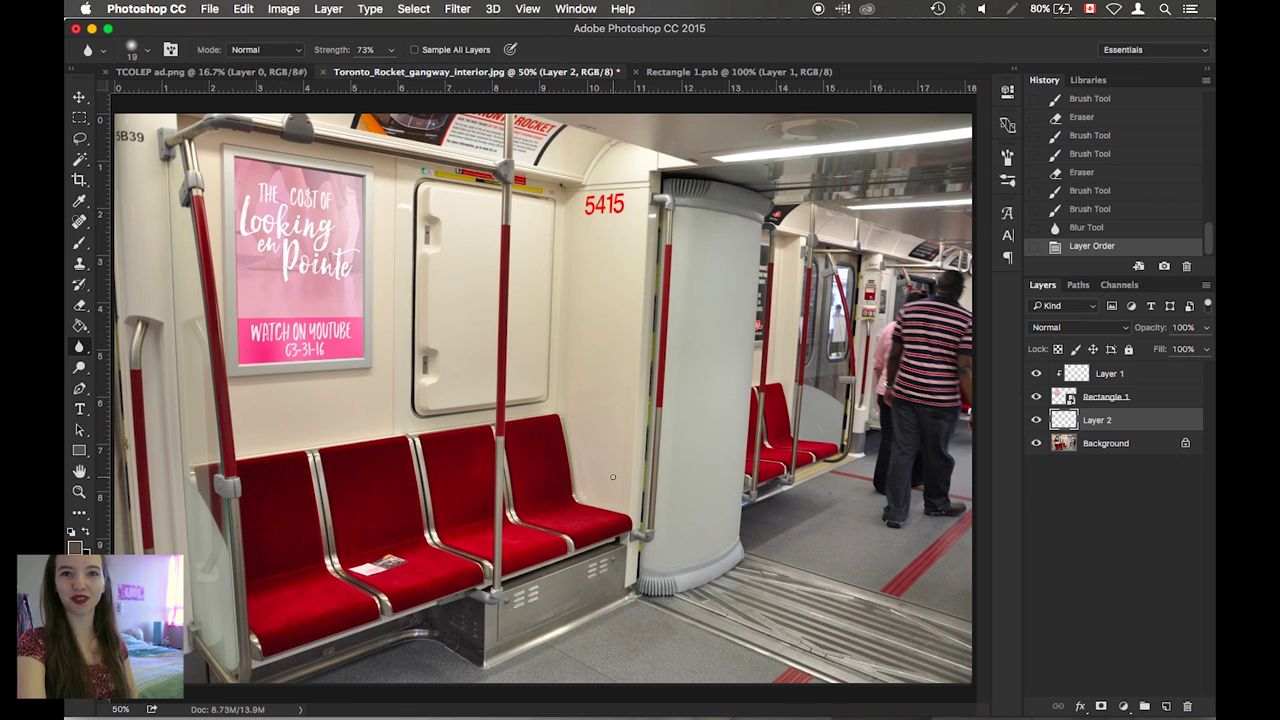